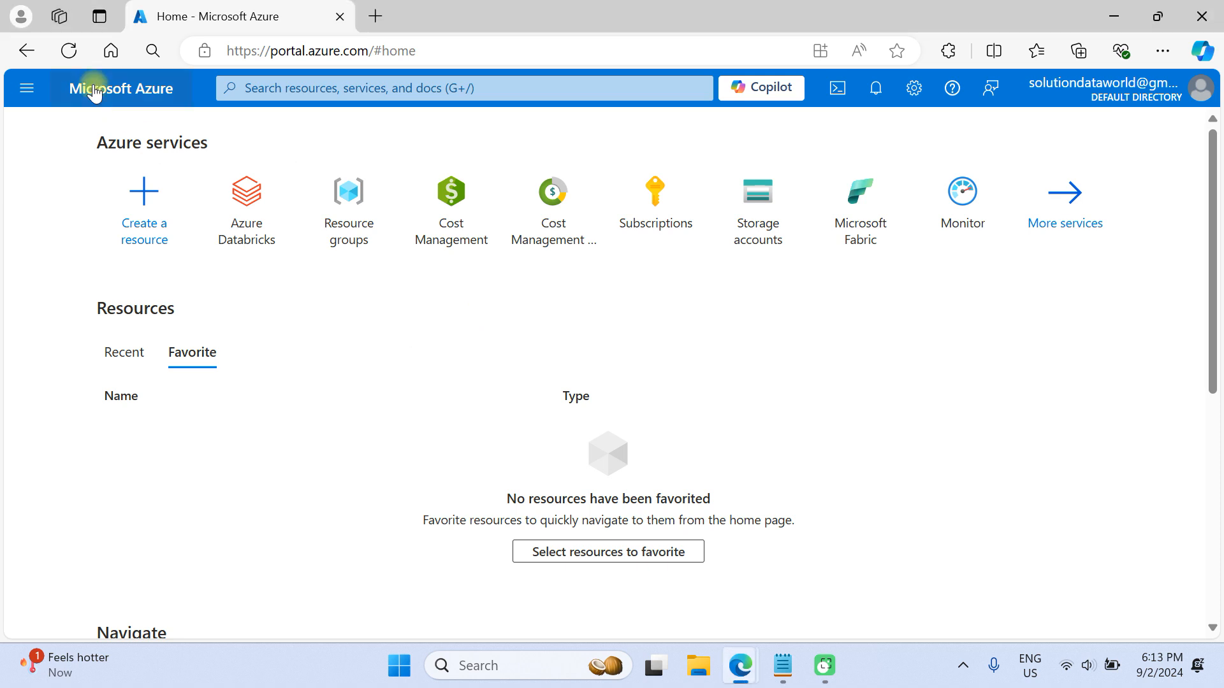
- Search the whole portal for azure databricks from the home page
left_click(27, 91)
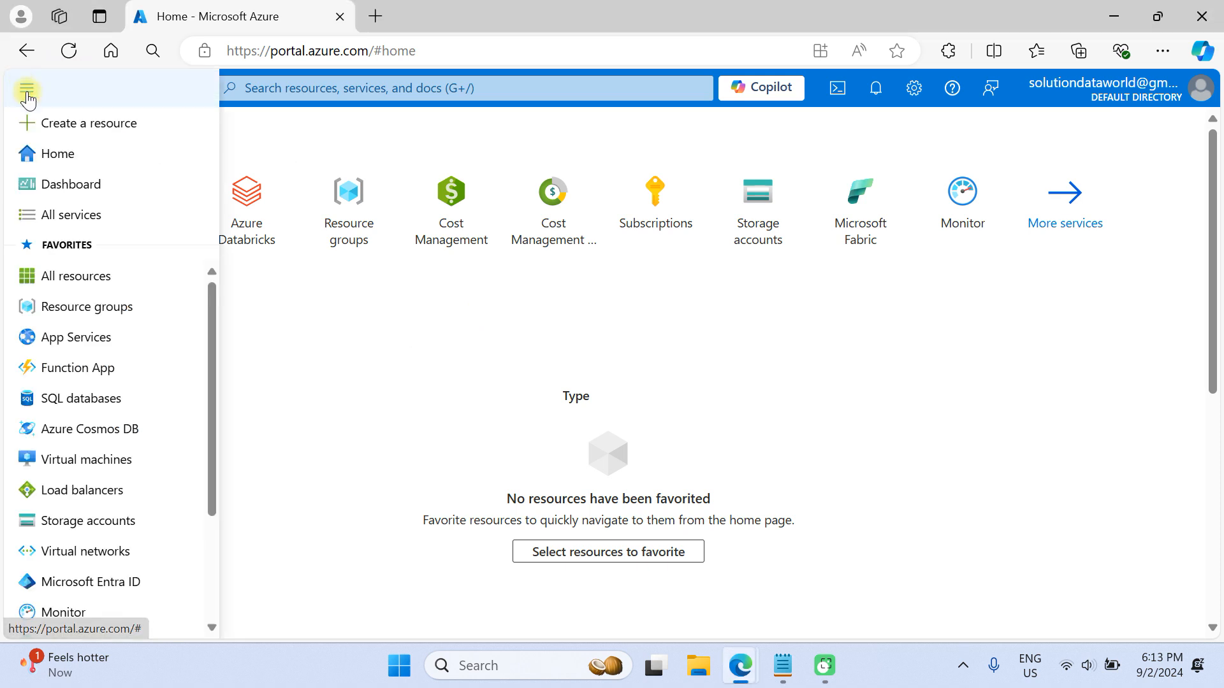
left_click(51, 154)
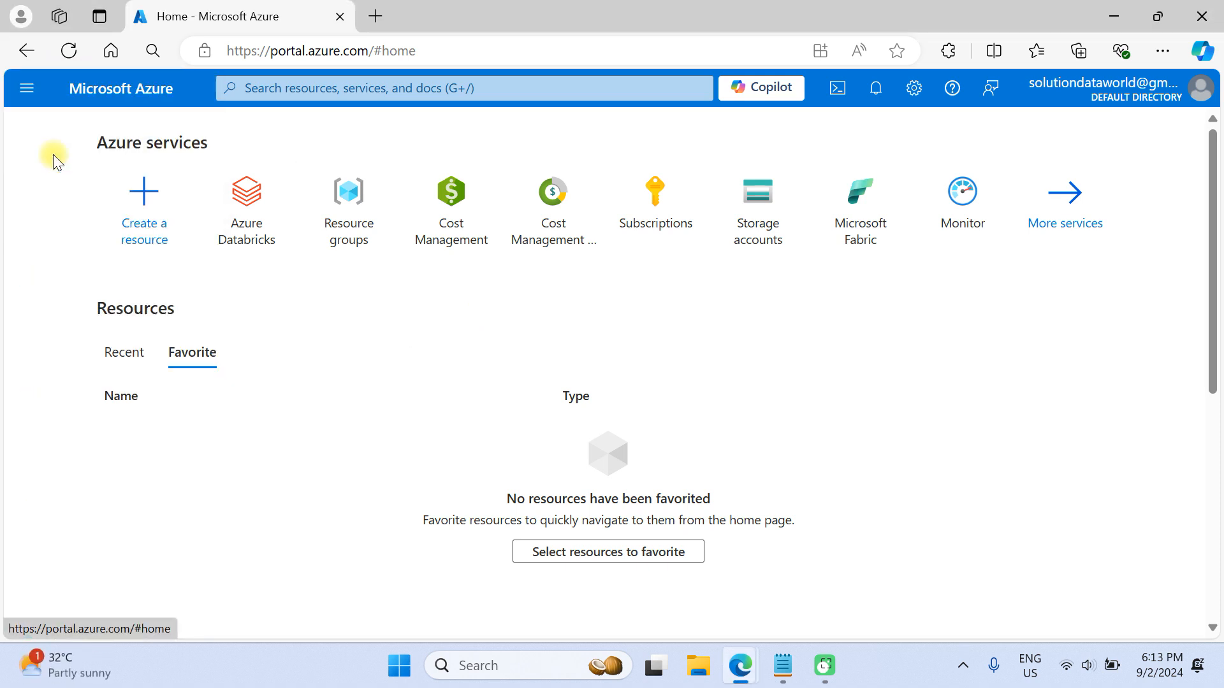
left_click(392, 91)
type("azu")
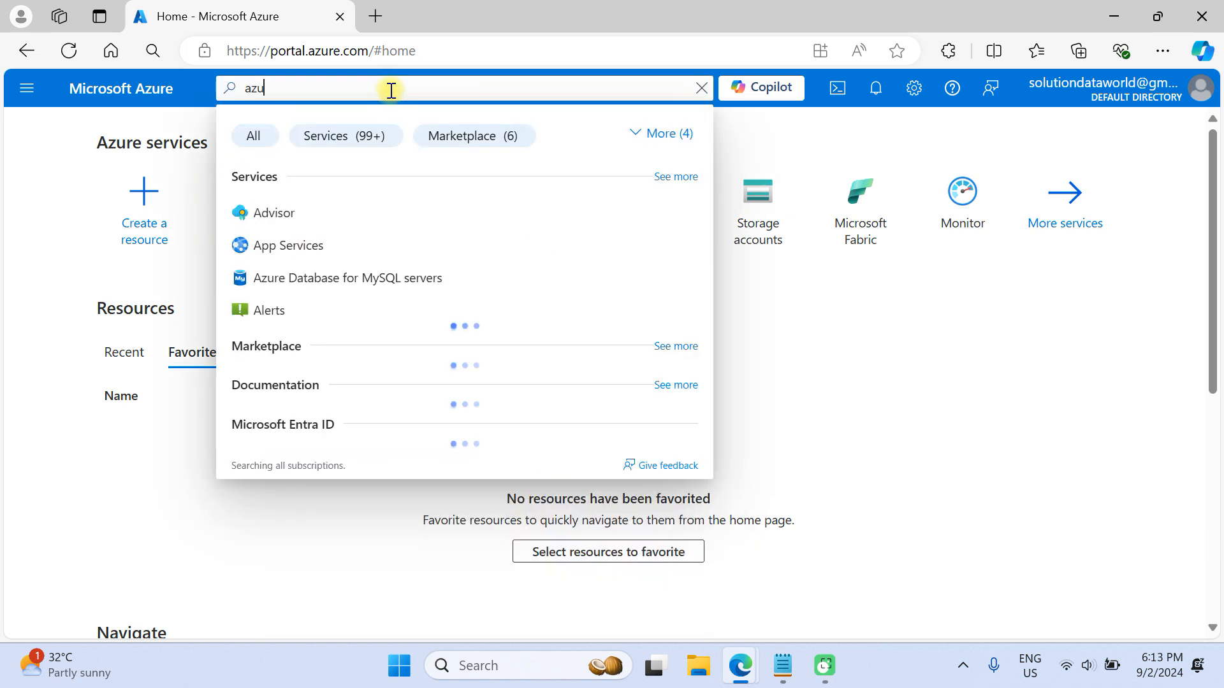
type("re datab")
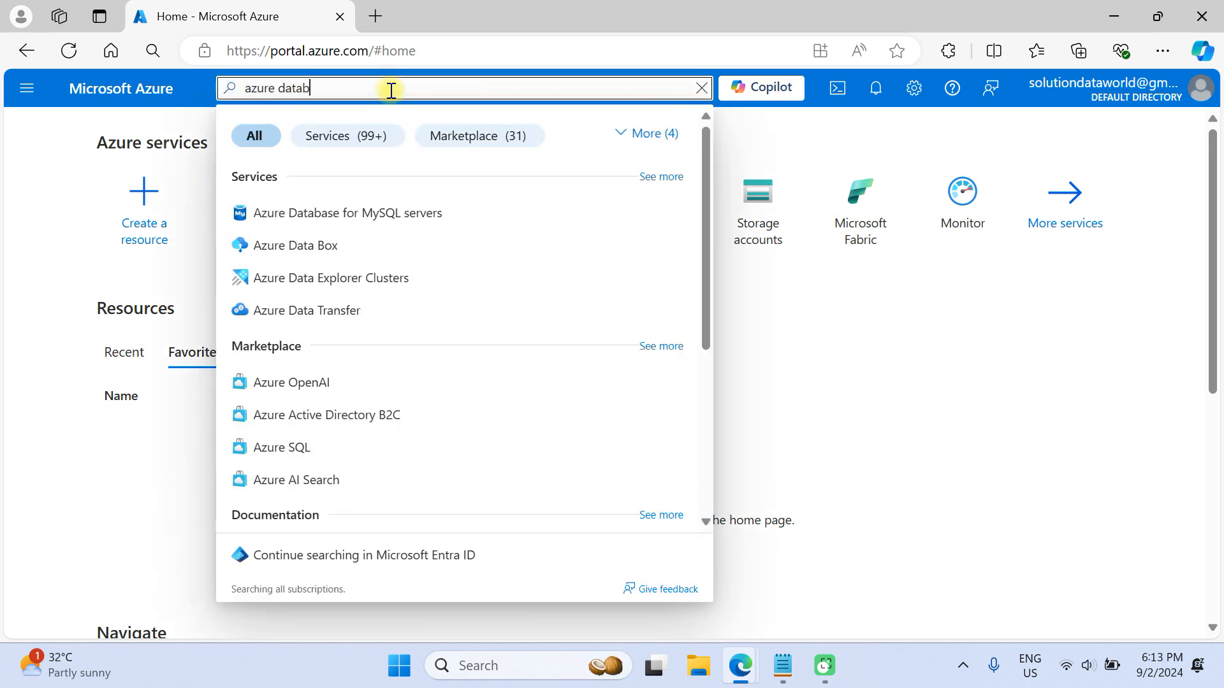
type("ricks")
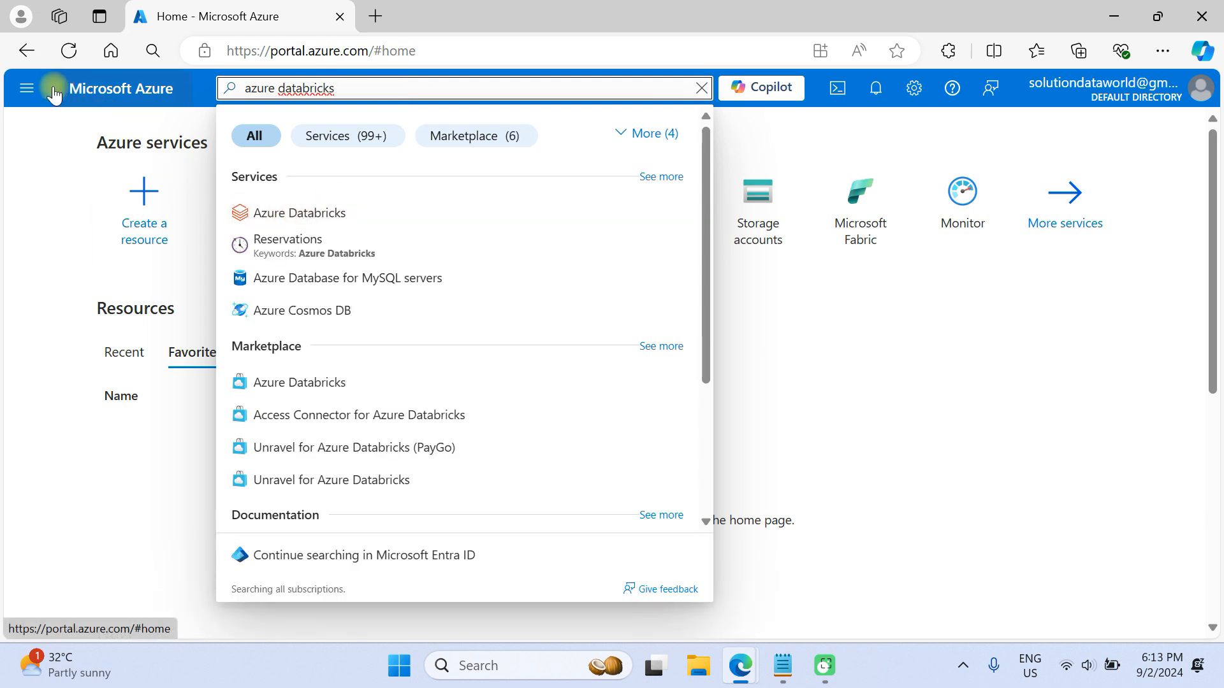
- Start creating a new resource and search the marketplace for databricks
left_click(28, 92)
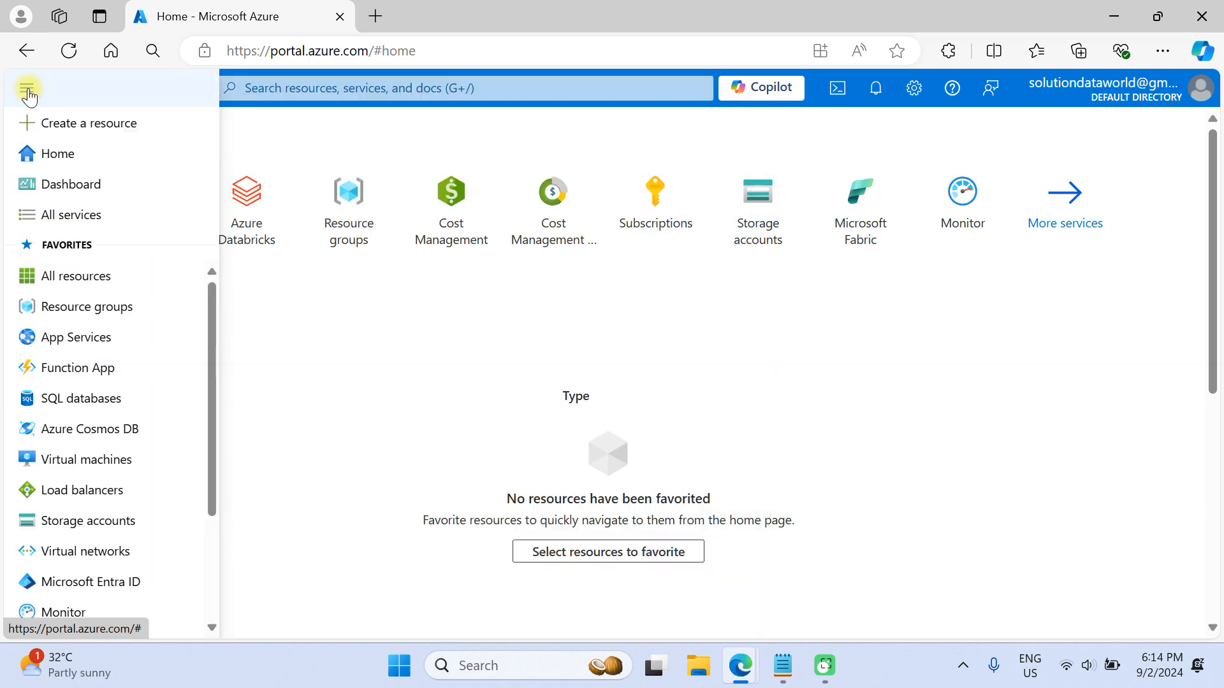
left_click(90, 123)
left_click(368, 223)
type("databr")
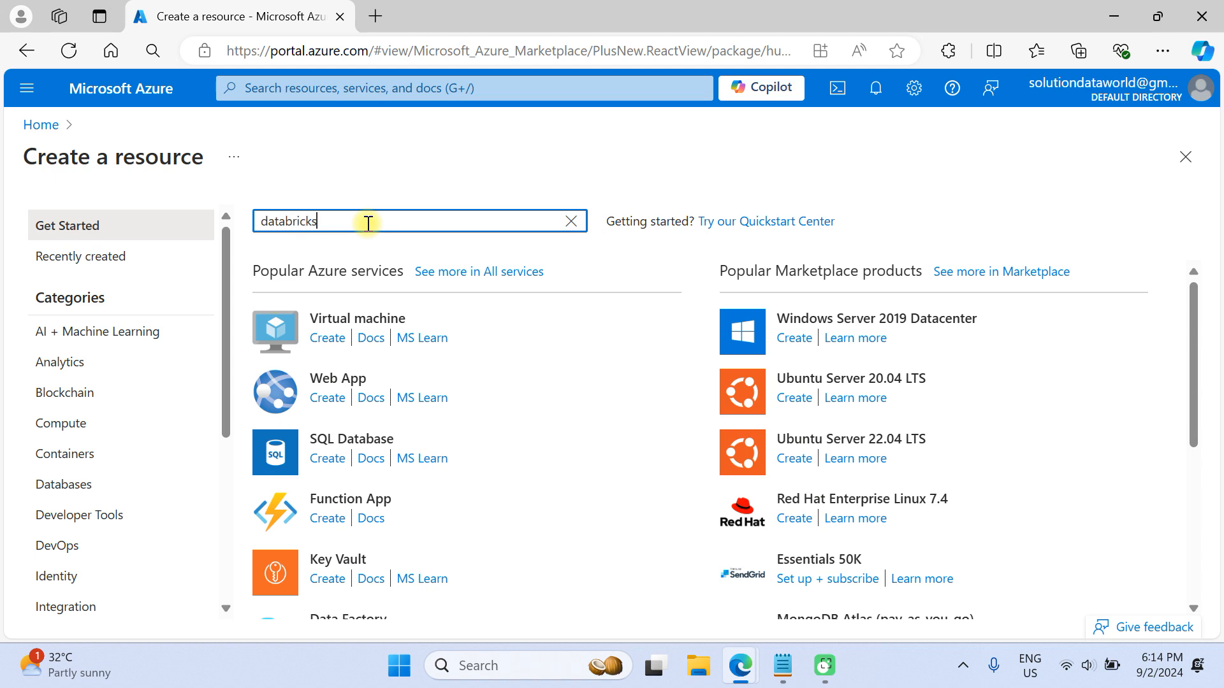
type("icks")
key("Return")
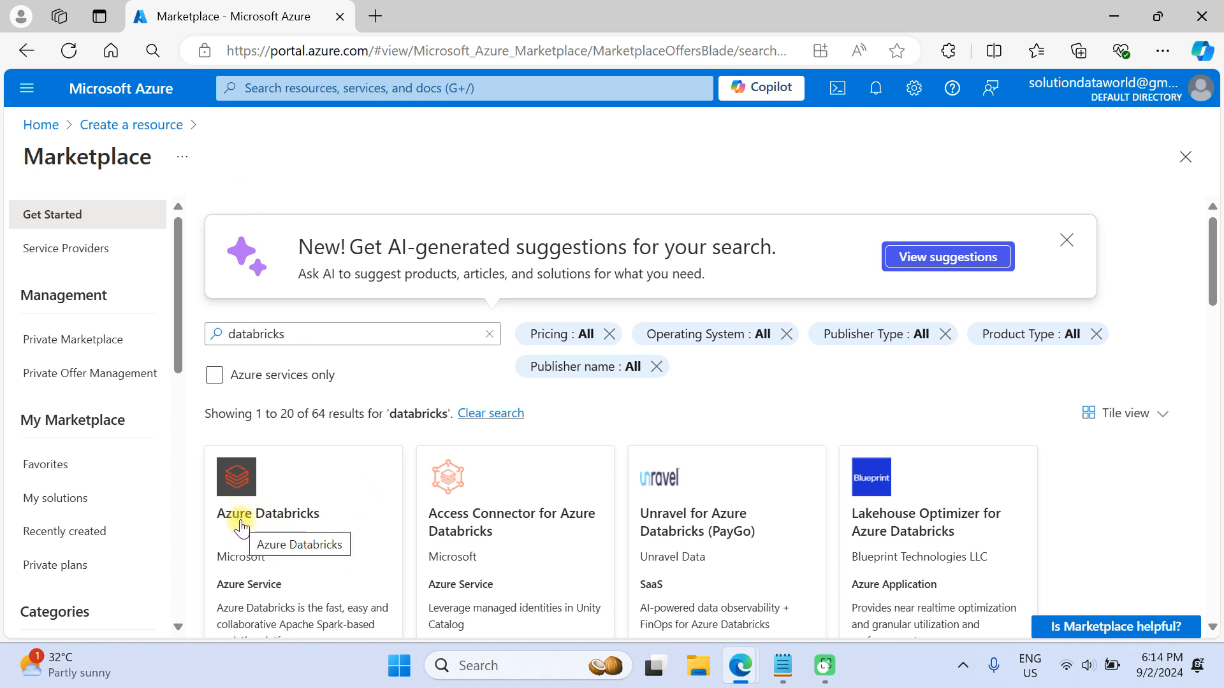
- Start creating a workspace from the Azure Databricks marketplace offer and select the Pay-As-You-Go subscription
left_click(289, 517)
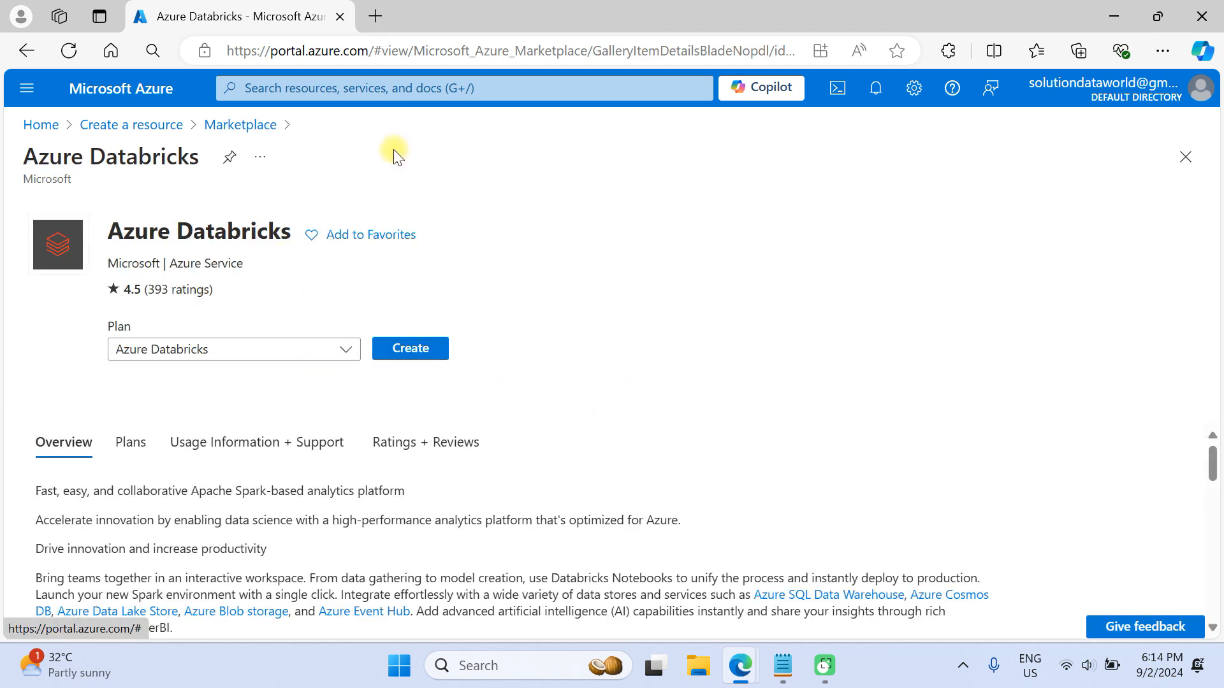
left_click(411, 350)
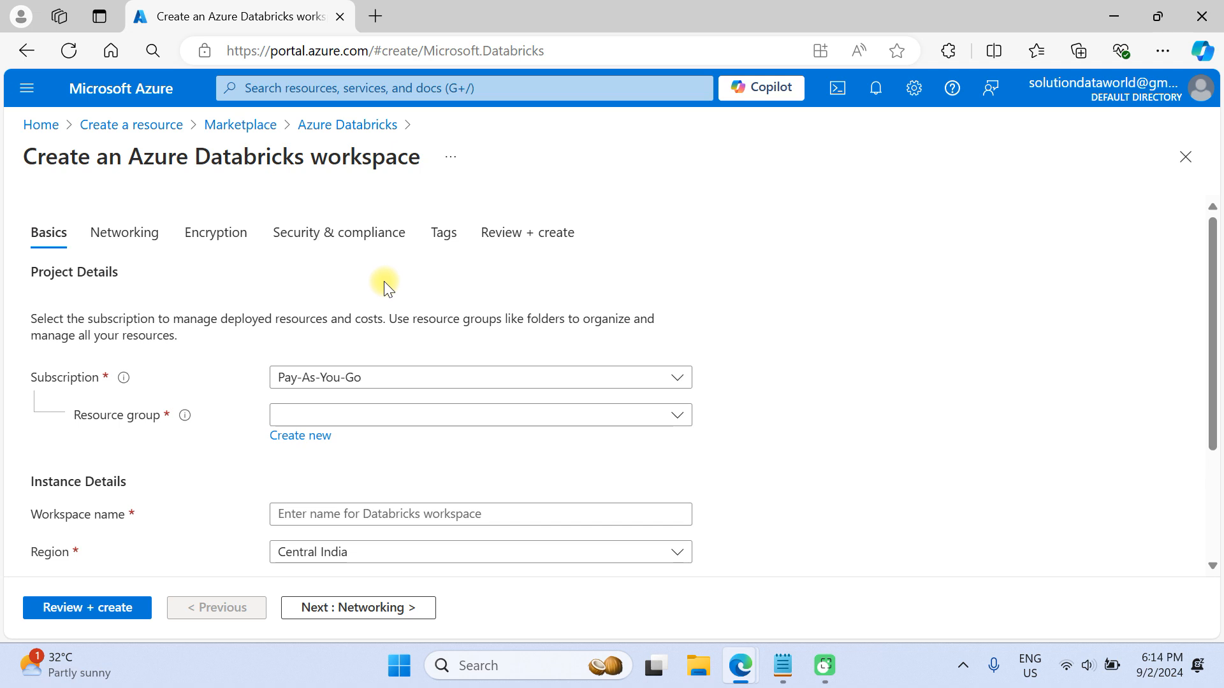
scroll(384, 281, "down", 1)
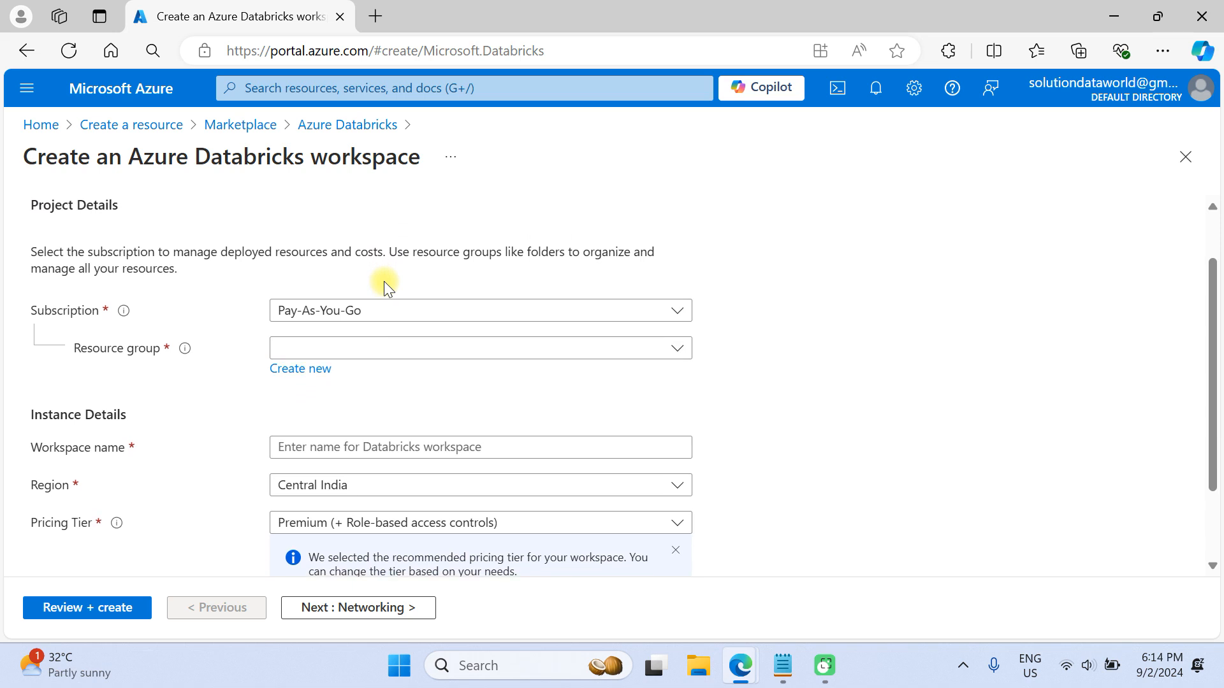
left_click(397, 319)
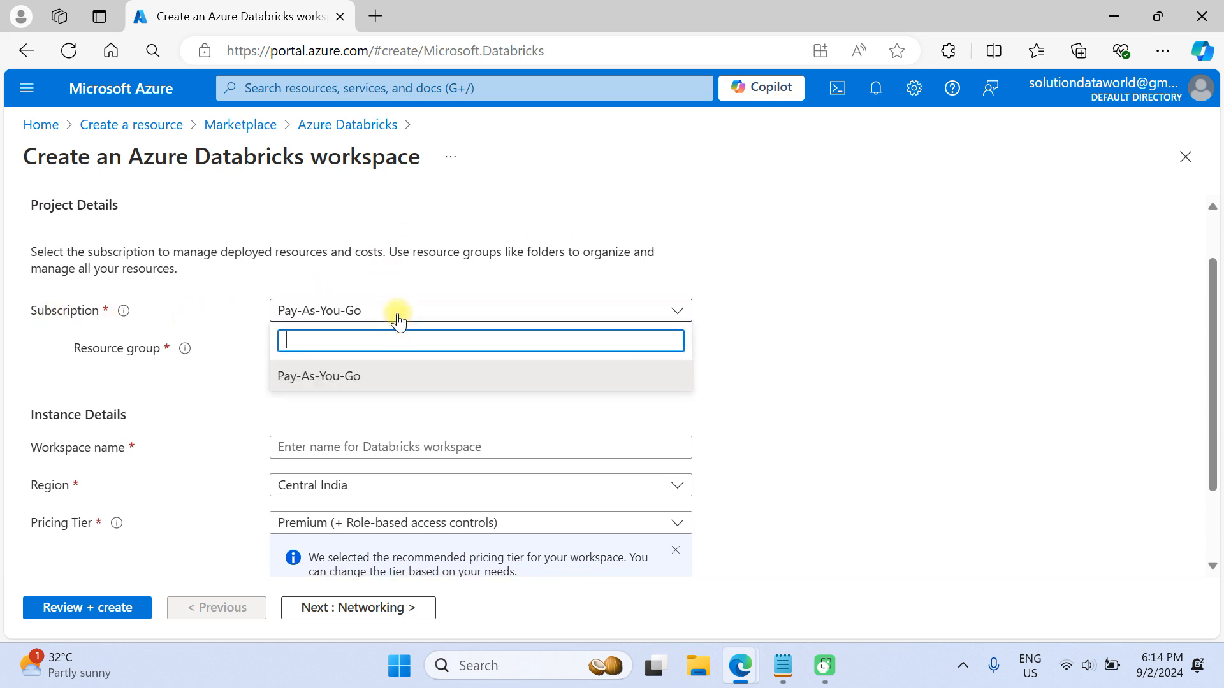
left_click(367, 380)
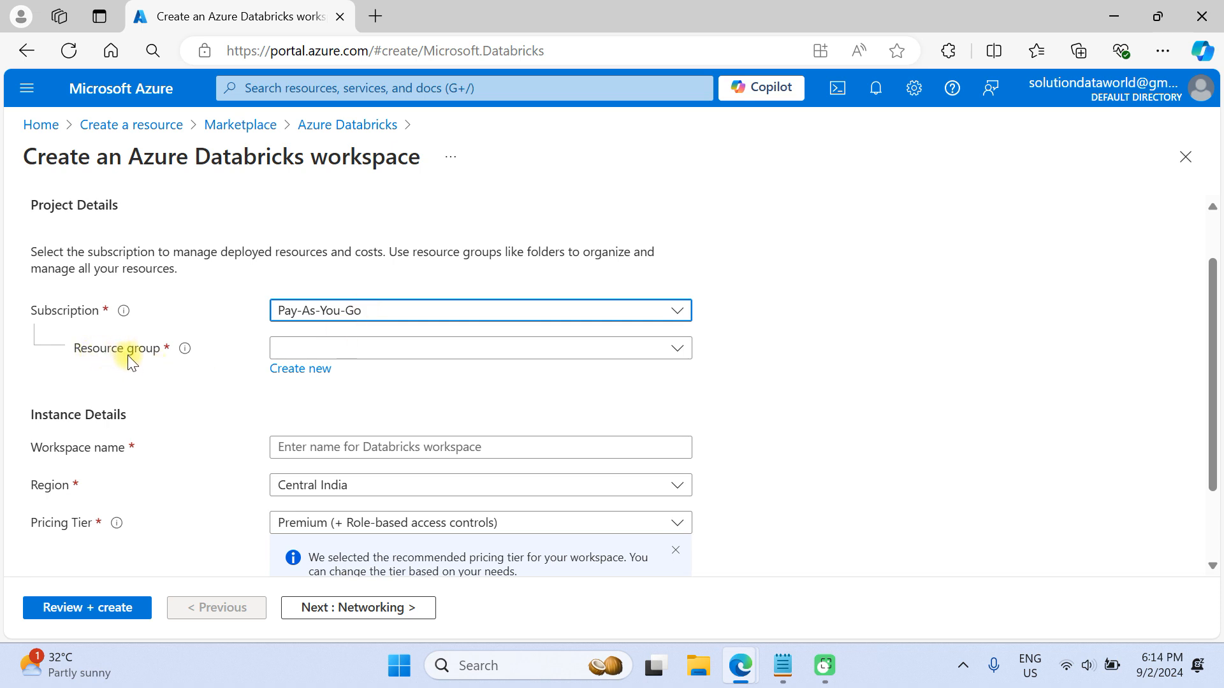
- Create a new resource group named databricks-rg for the workspace
left_click(389, 350)
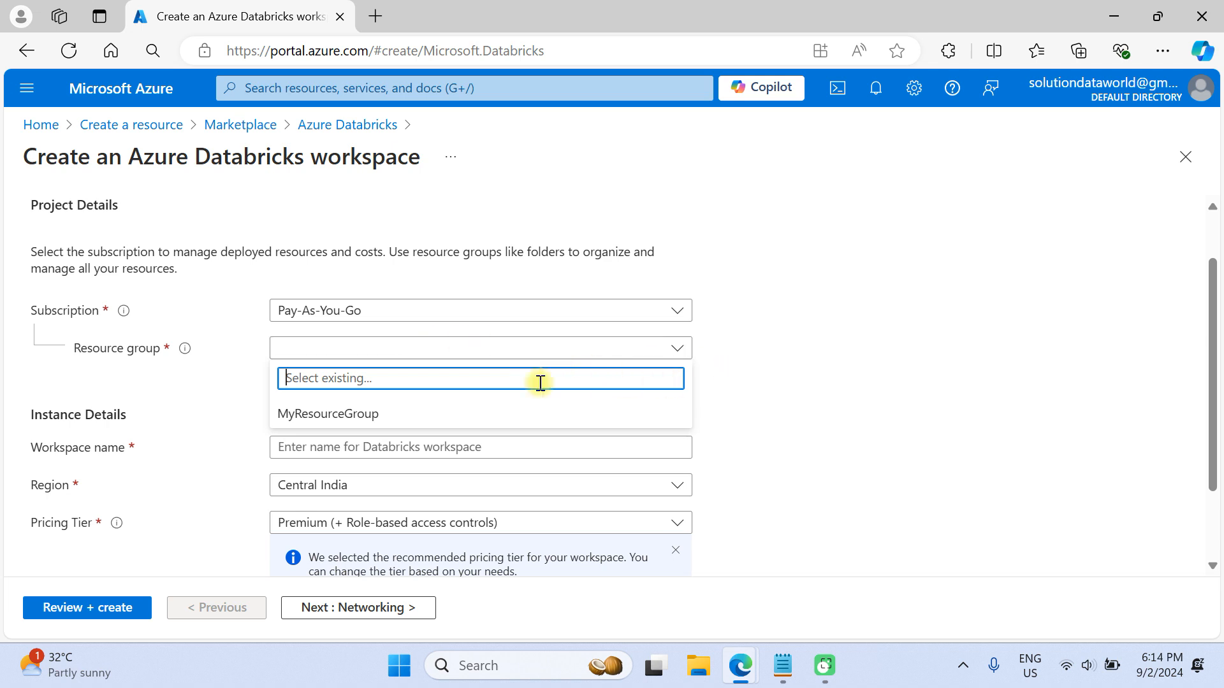
left_click(217, 373)
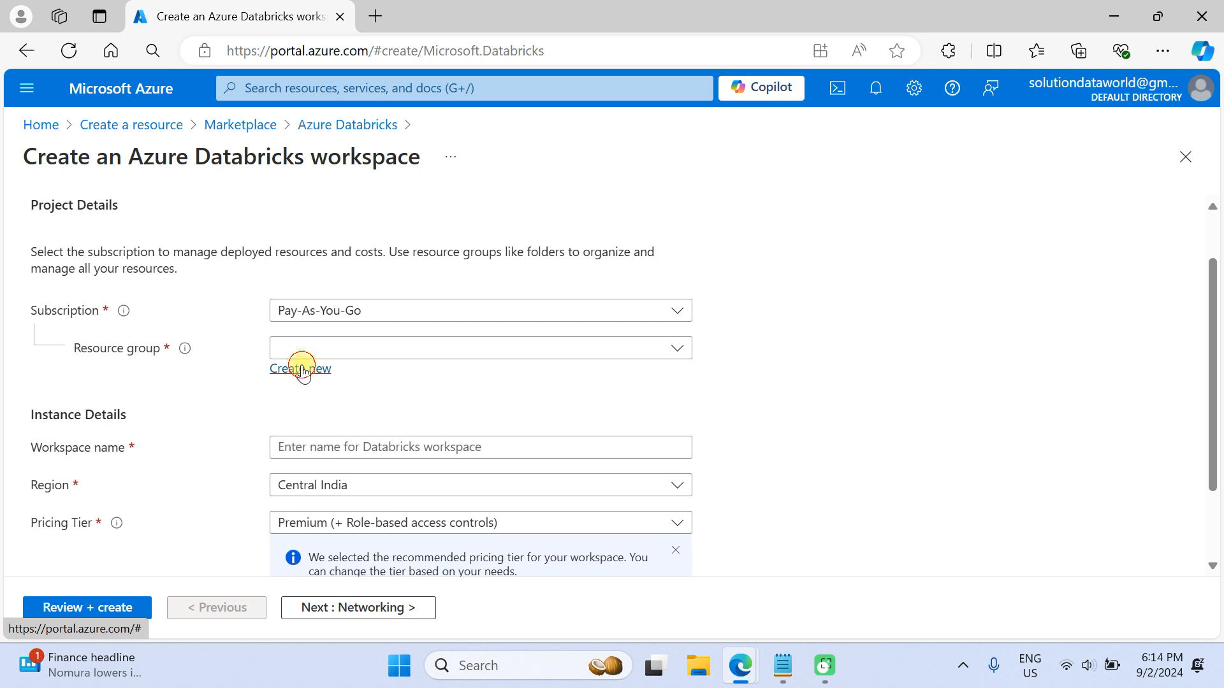
left_click(301, 370)
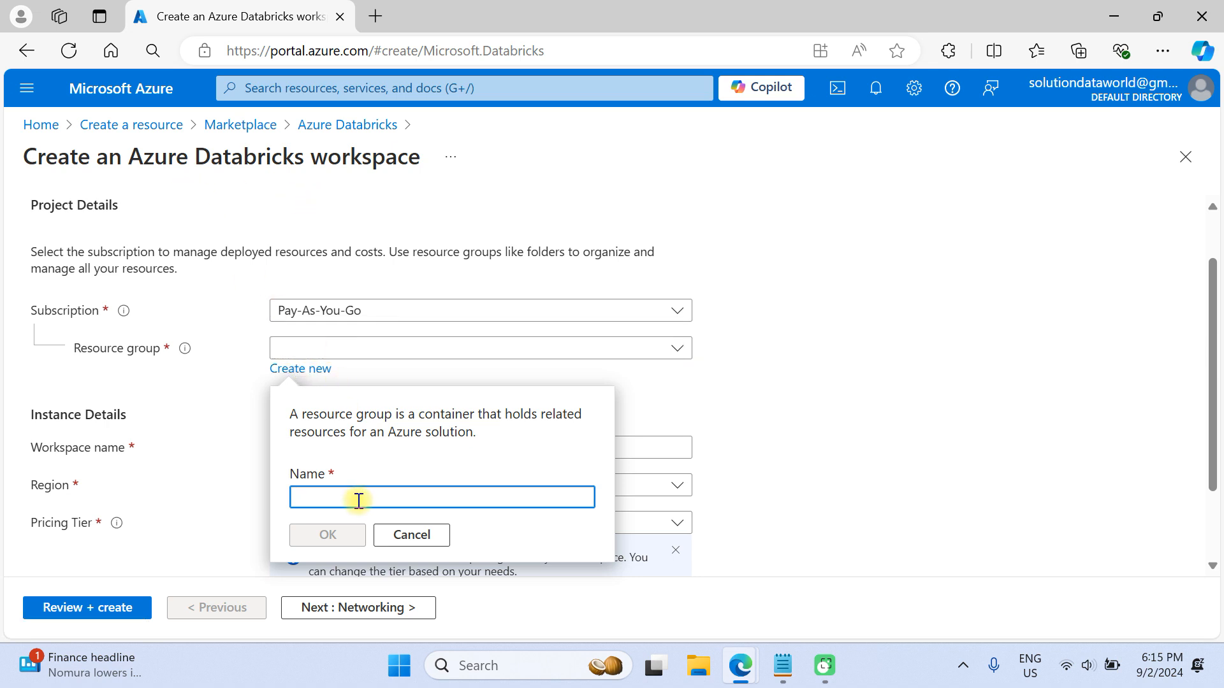
left_click(326, 493)
type("data")
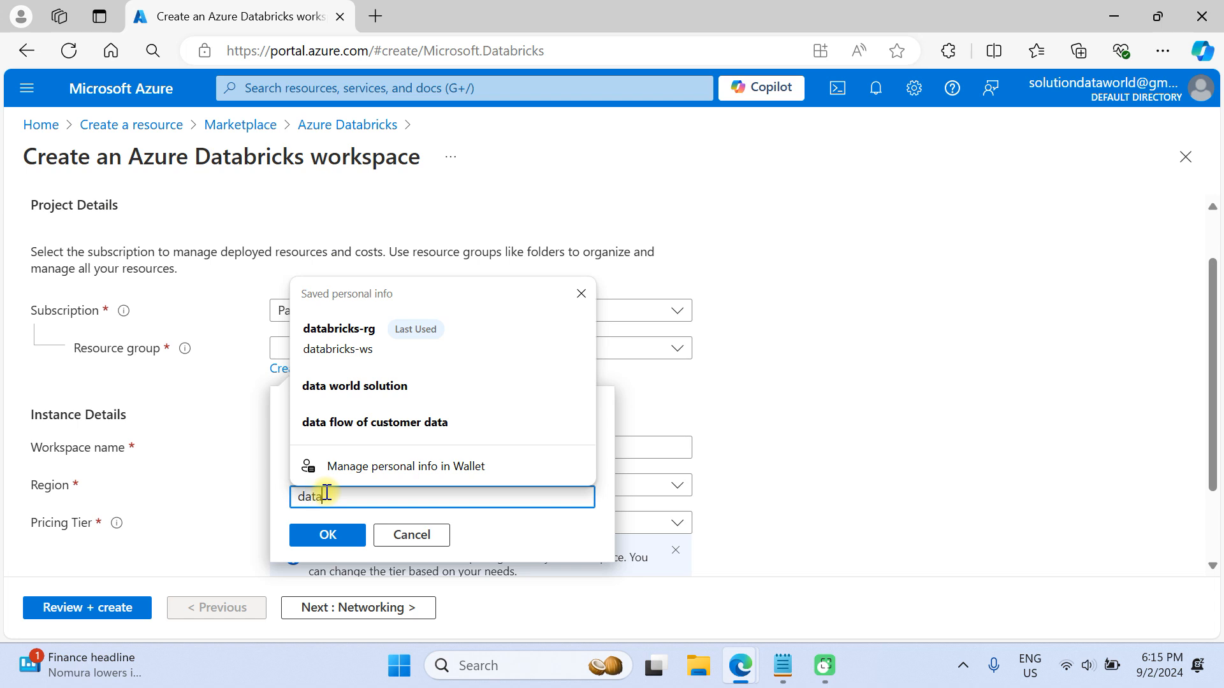
type("bricks")
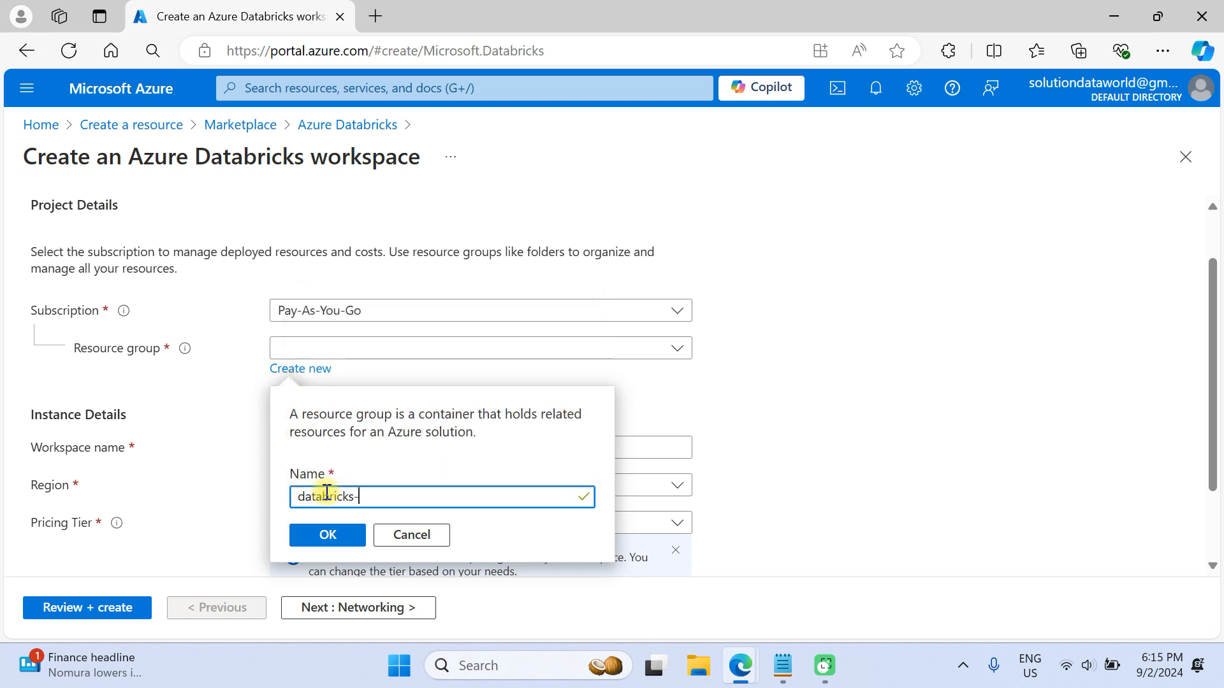
type("-rg")
left_click(328, 535)
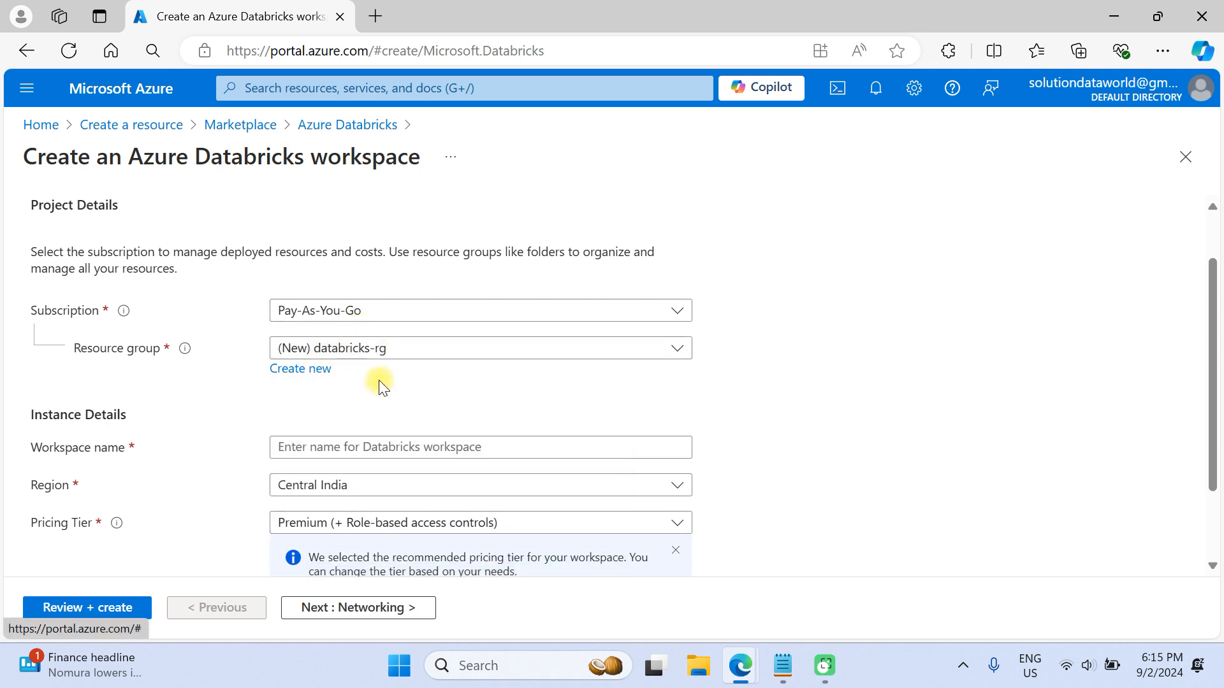
- Name the Databricks workspace databricks-ws
scroll(373, 440, "down", 2)
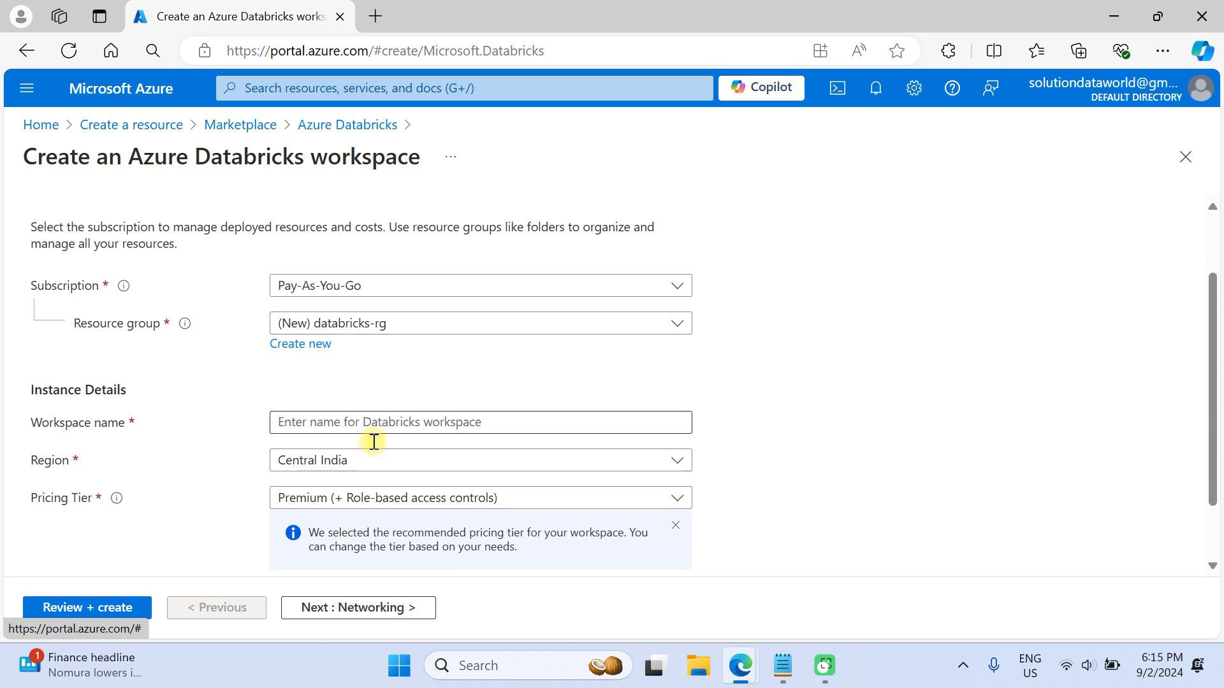
left_click(324, 342)
type("databricks-ws")
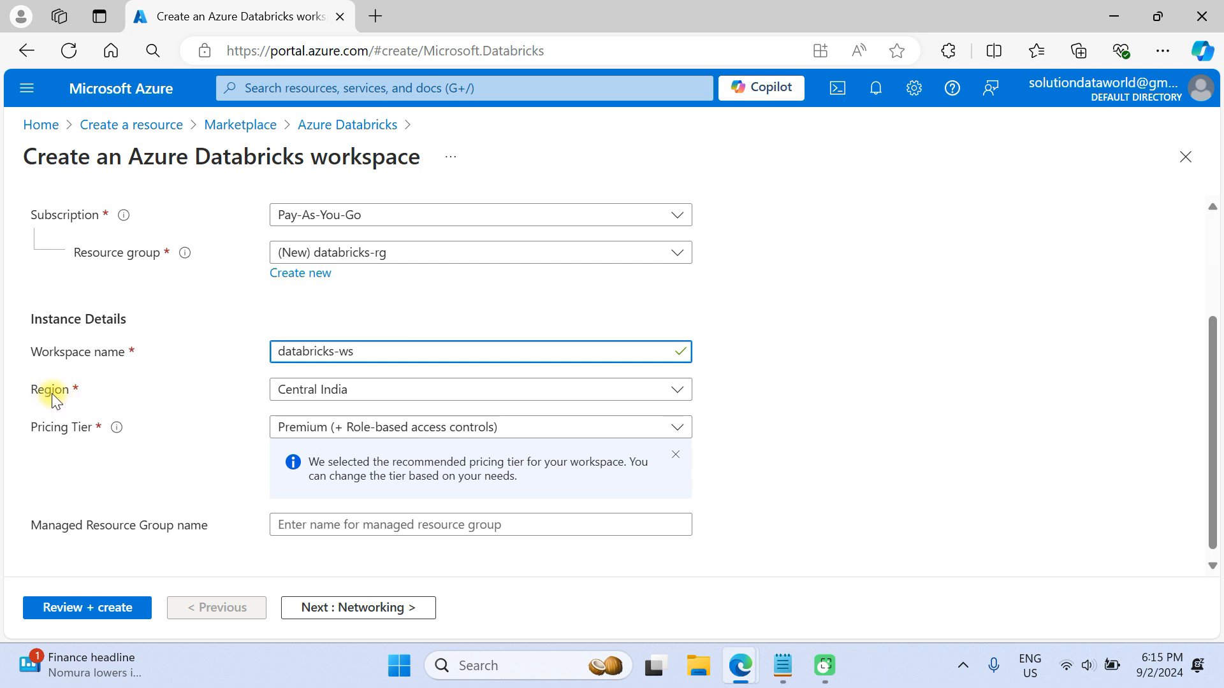
- Examine the regions offered for the workspace and close the list without choosing another one
left_click(360, 397)
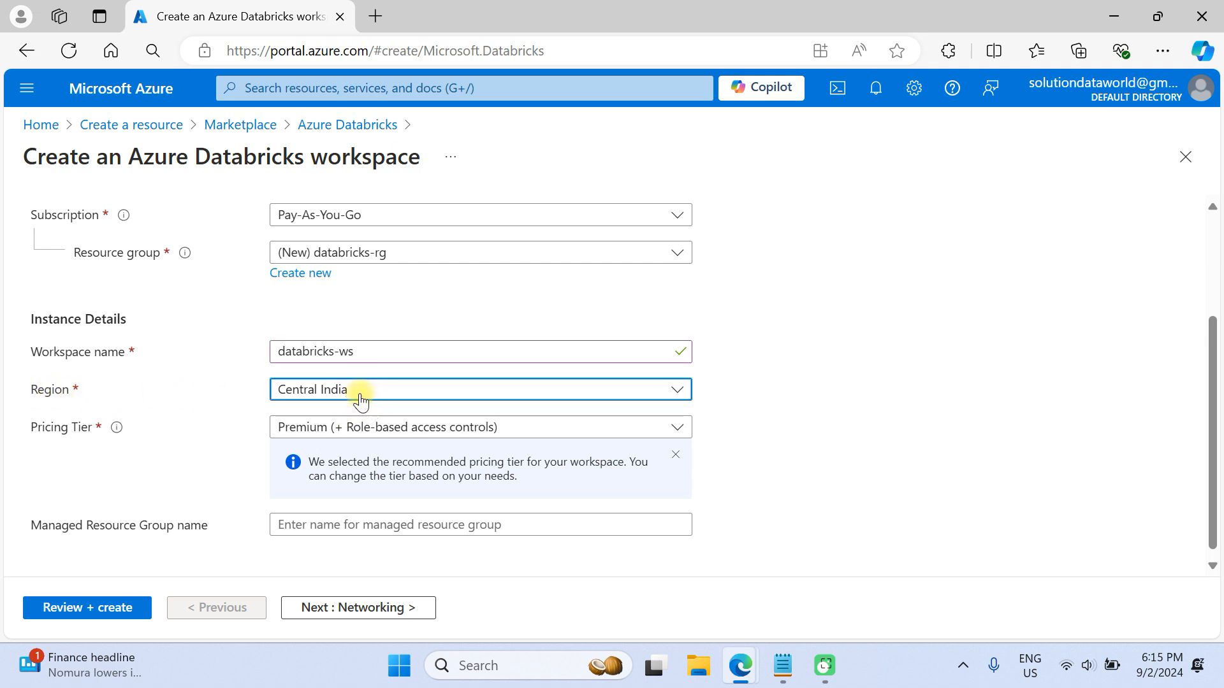
scroll(363, 266, "down", 5)
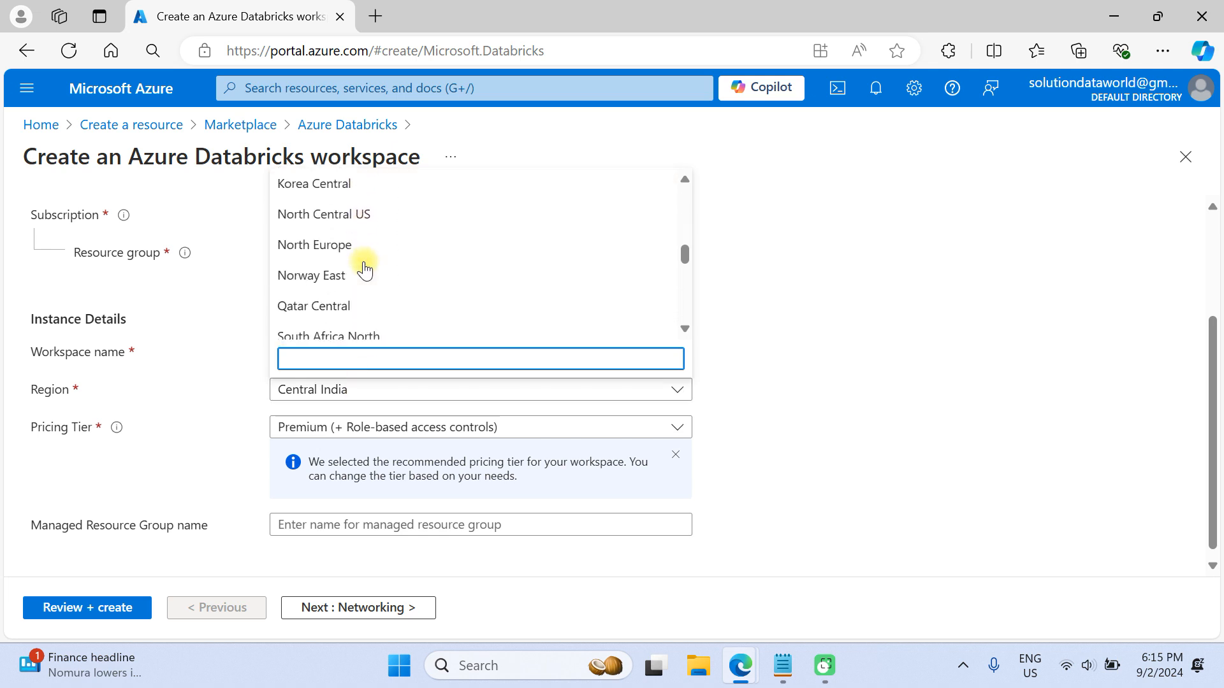
scroll(365, 270, "down", 3)
scroll(364, 270, "up", 2)
scroll(365, 270, "up", 1)
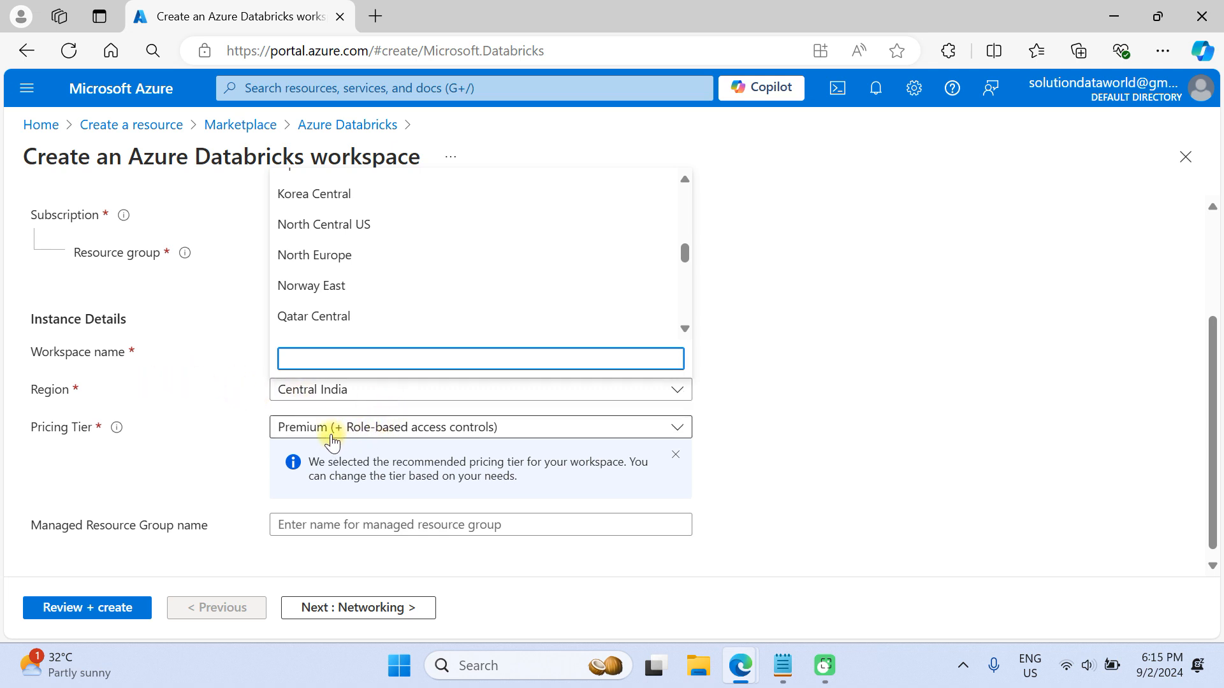
key("Escape")
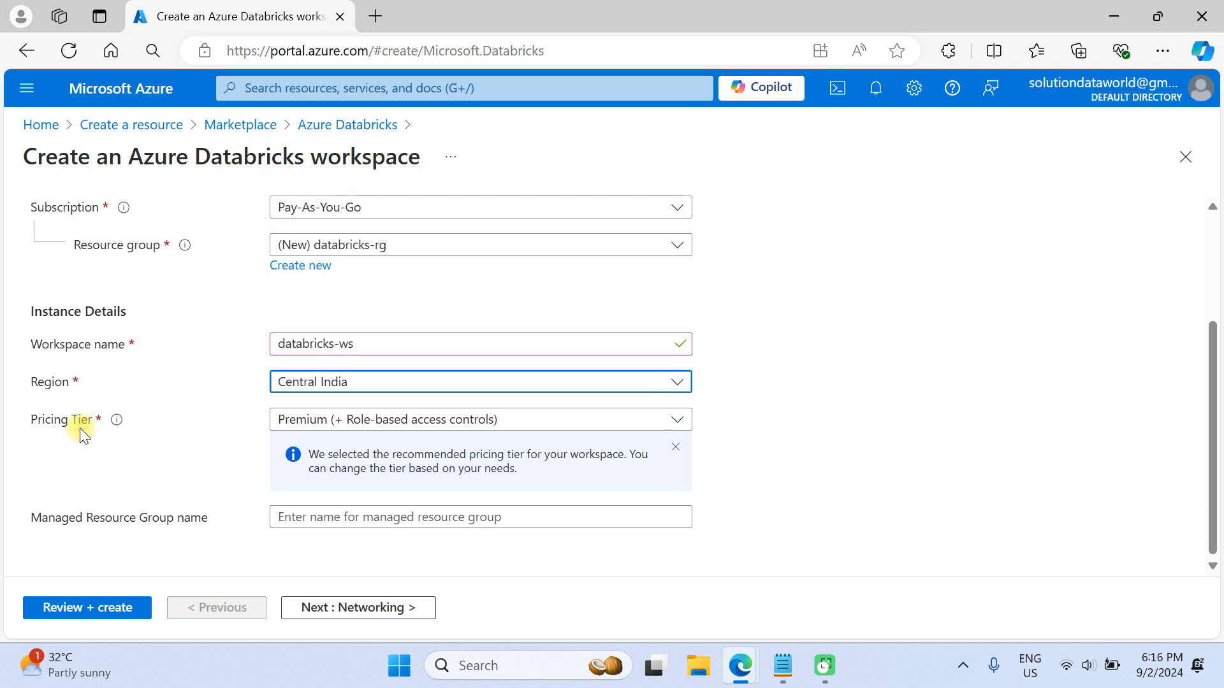
- Set the pricing tier to Standard (Apache Spark, Secure with Microsoft Entra ID) and review the other tiers
left_click(340, 427)
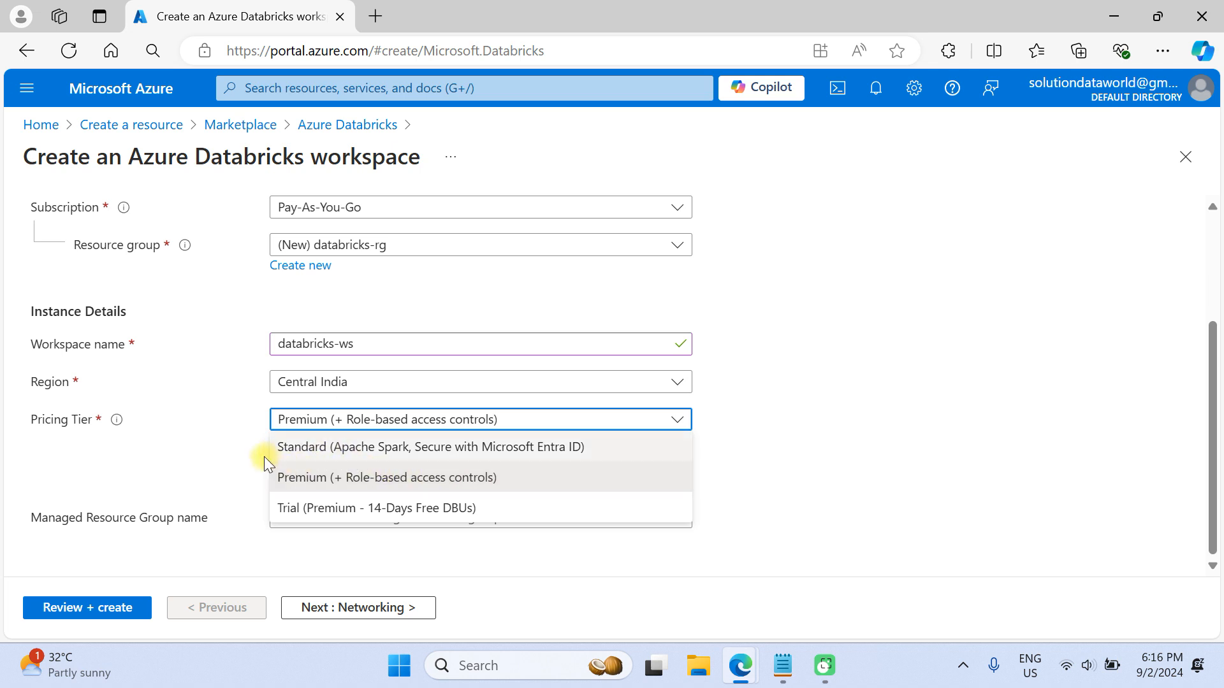
left_click(324, 455)
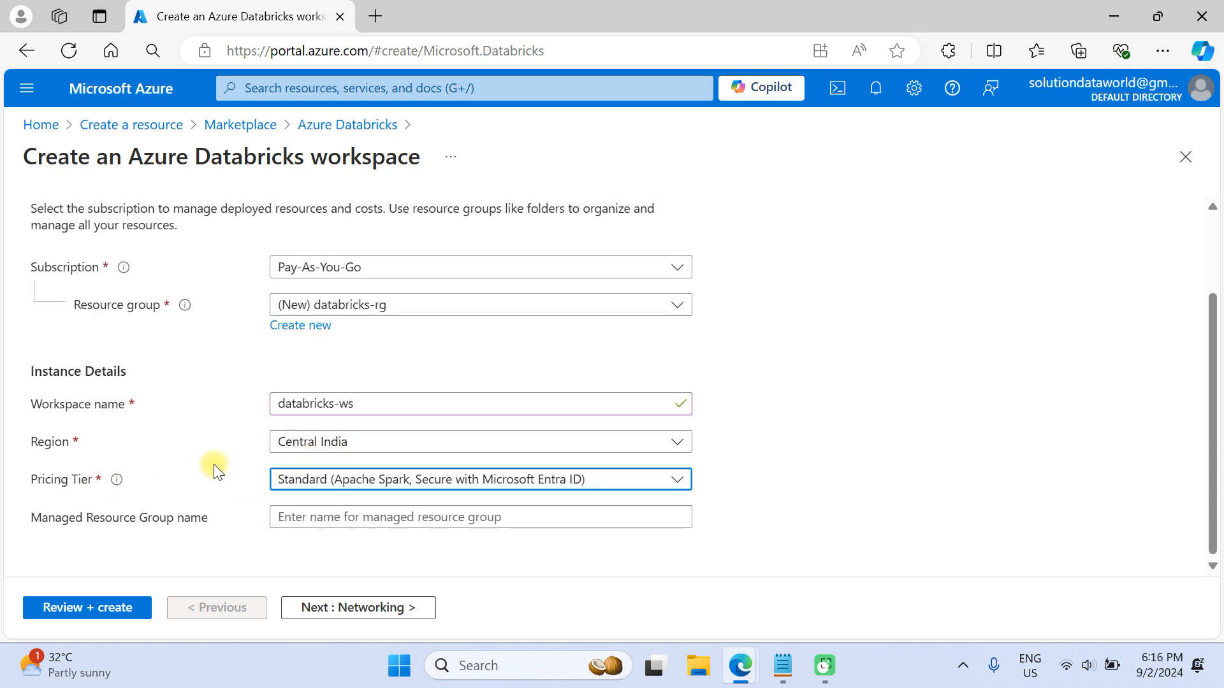
left_click(306, 480)
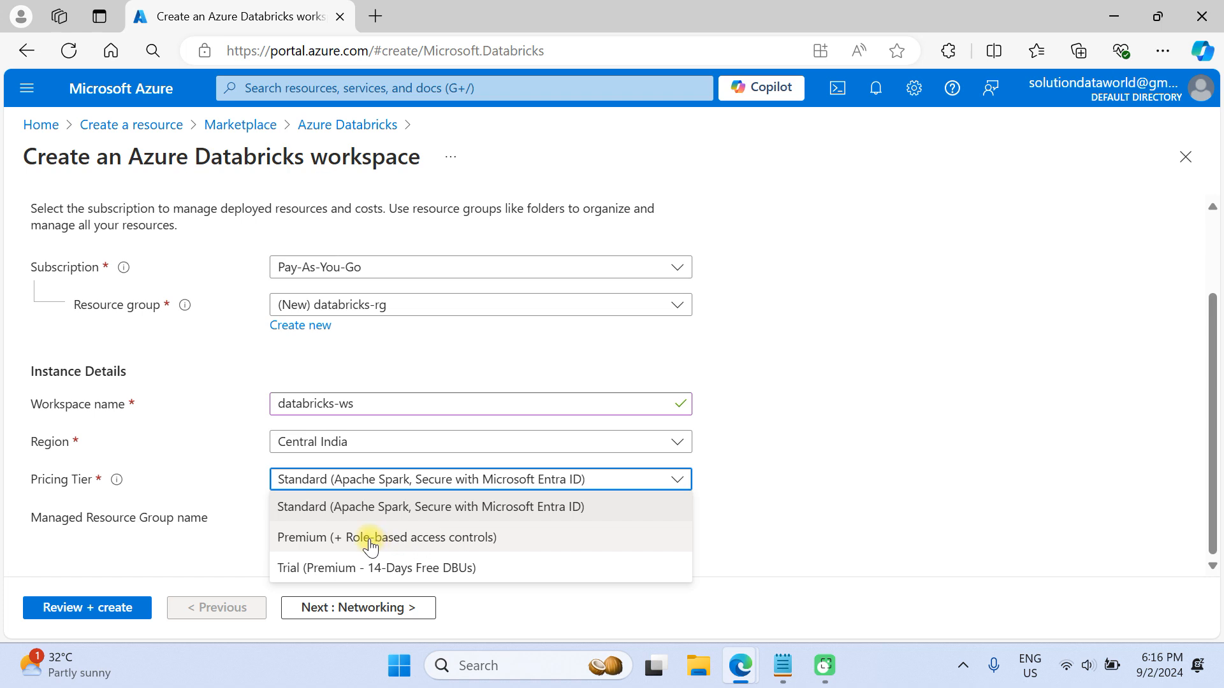
left_click(847, 472)
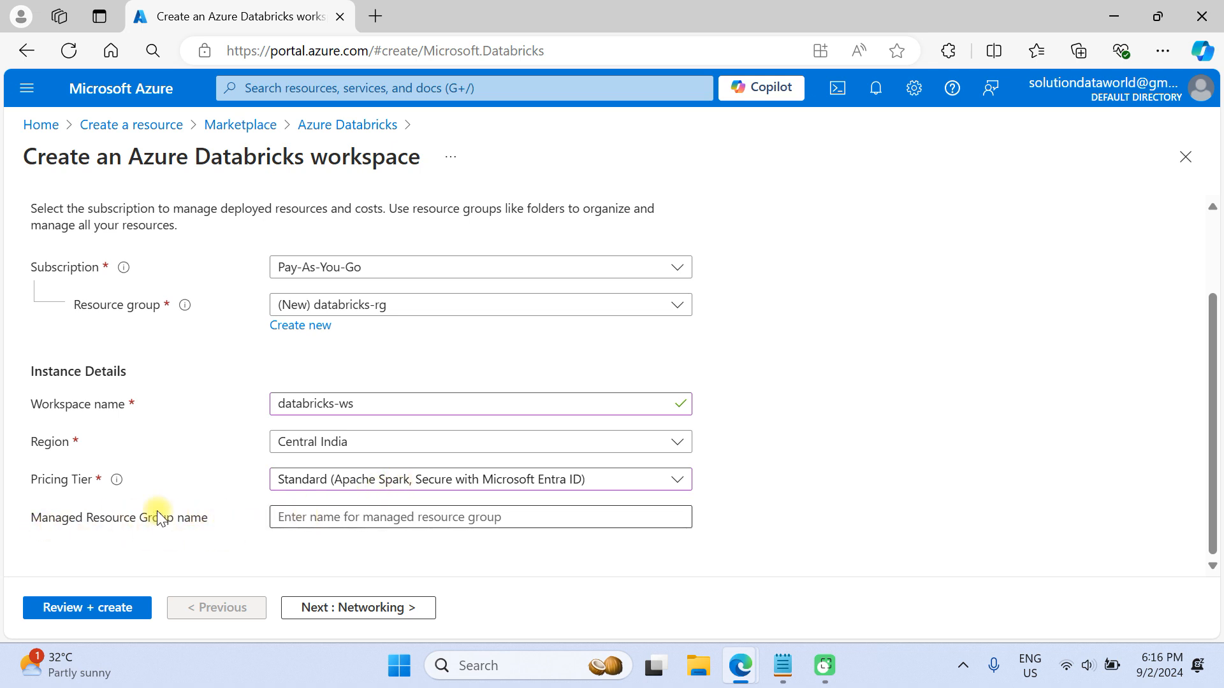
- Name the managed resource group databricks-mrg and continue to the networking settings
left_click(373, 517)
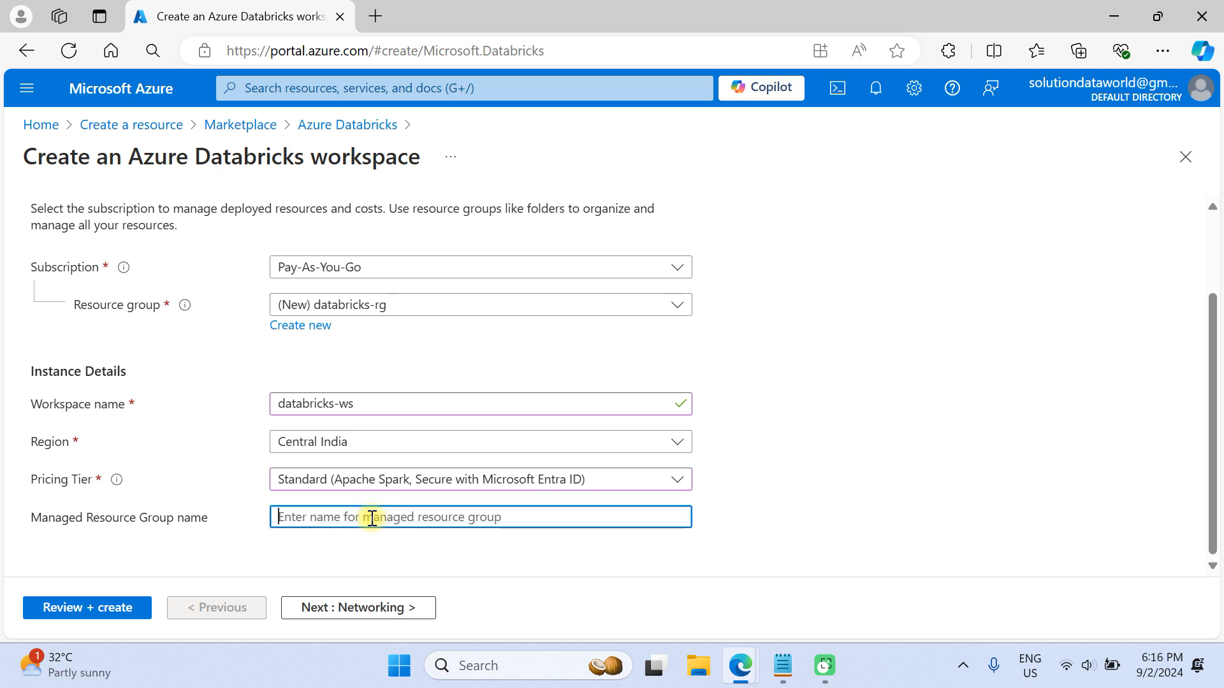
type("databricks -")
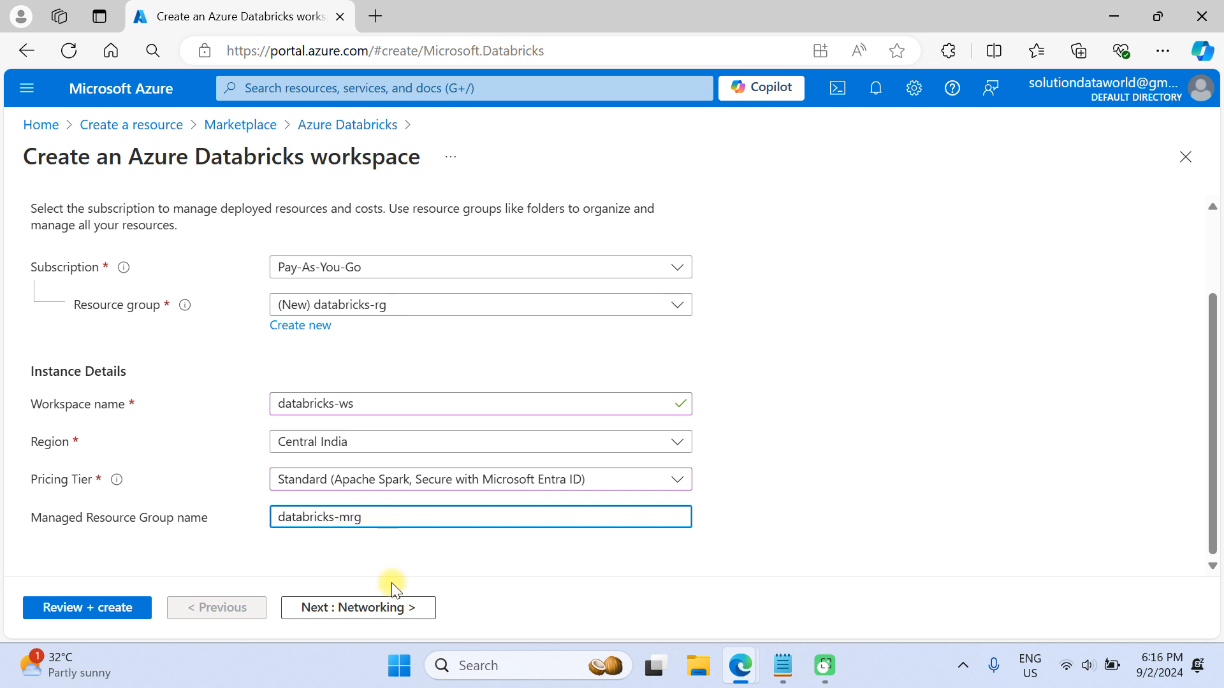
left_click(368, 611)
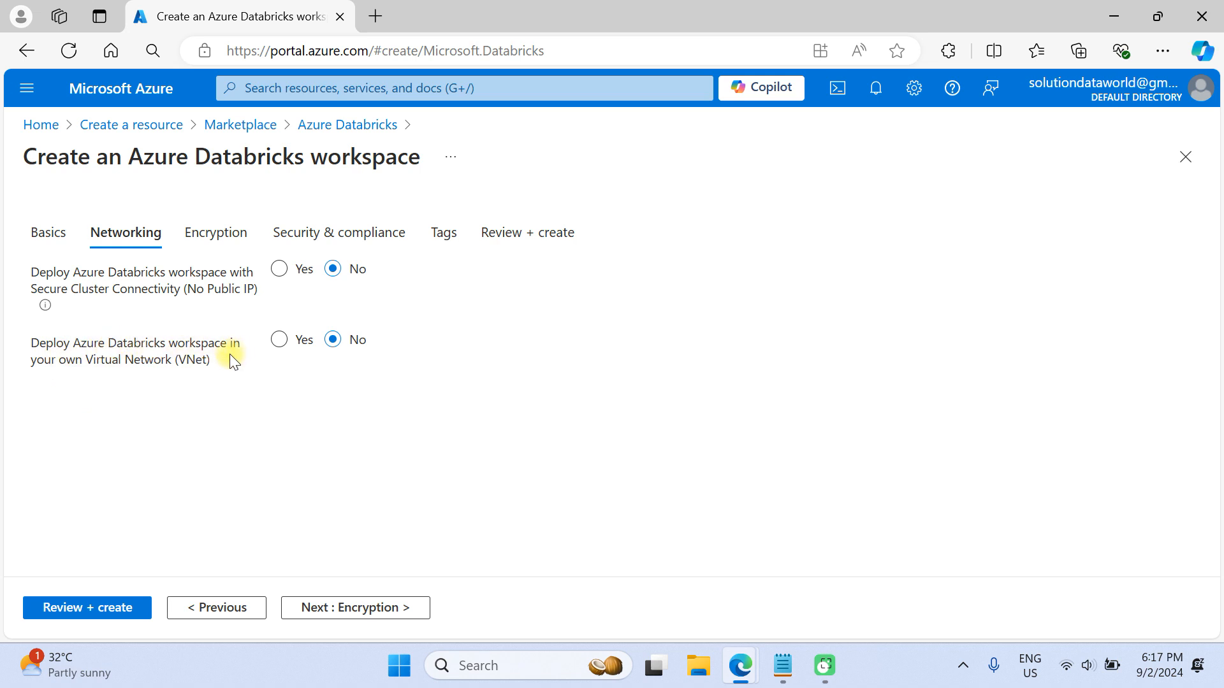
- Enable deployment in your own virtual network to examine its subnet settings, and switch it back to No
left_click(281, 342)
scroll(270, 379, "down", 2)
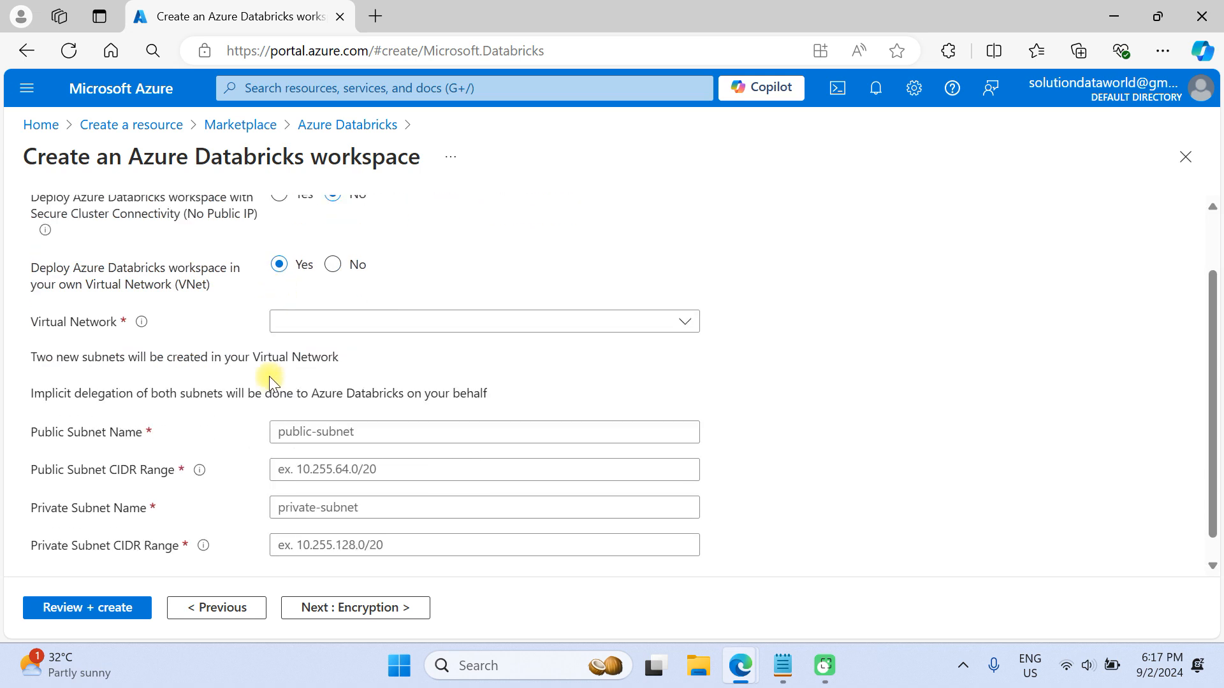
scroll(273, 380, "up", 2)
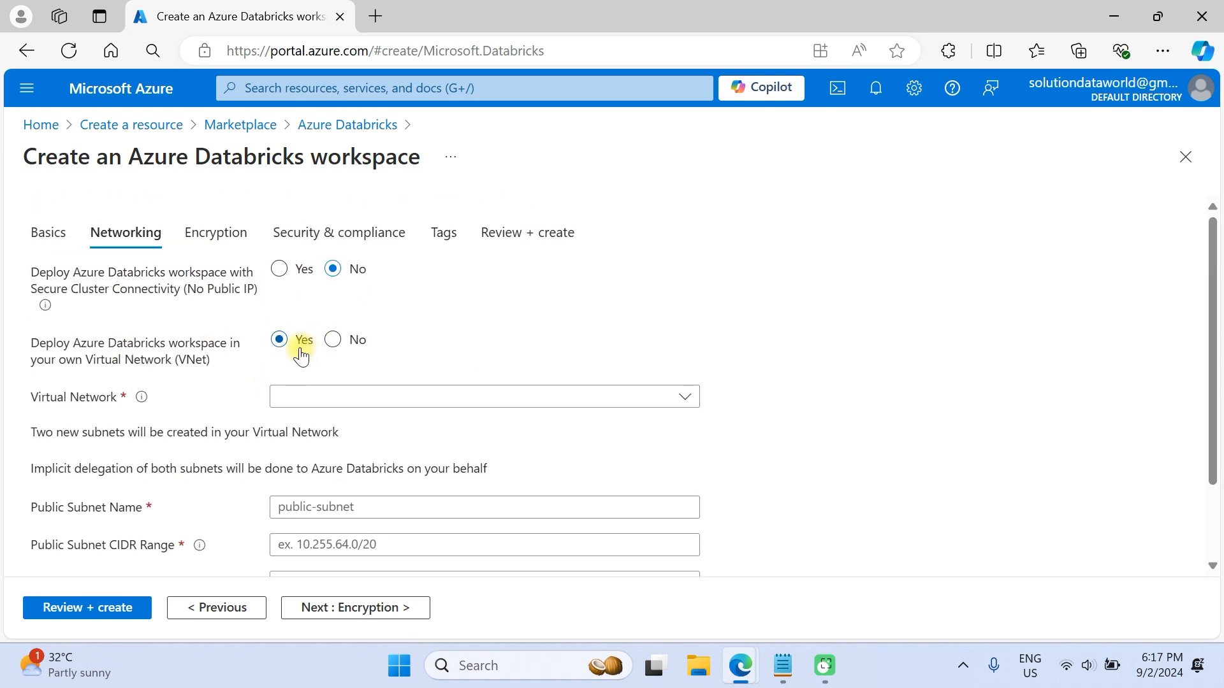
left_click(334, 341)
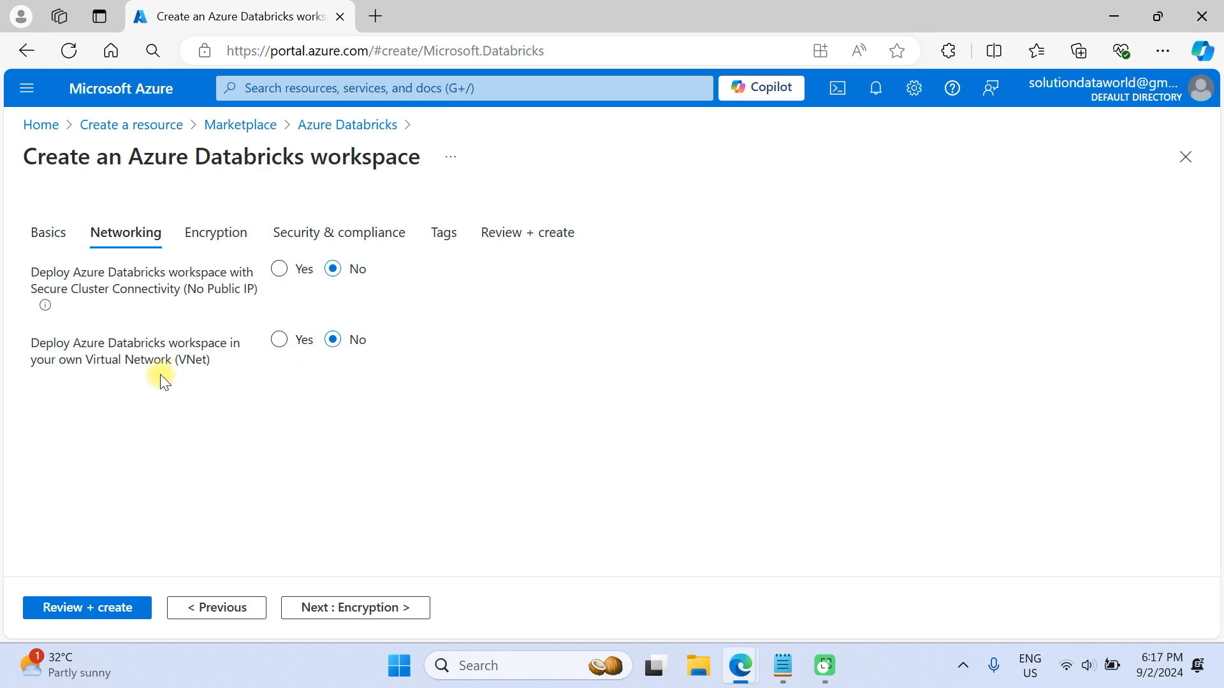
- Review the encryption, security and compliance, and tags settings for the workspace, leaving their defaults
left_click(226, 225)
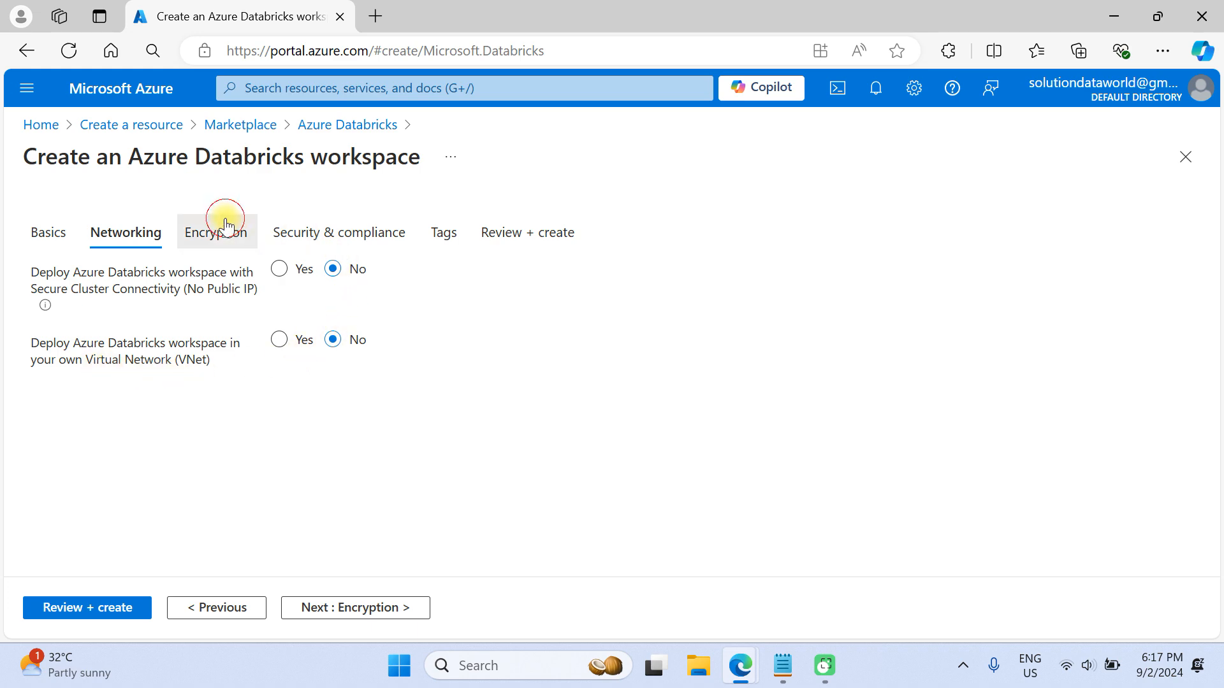
scroll(280, 245, "down", 4)
scroll(338, 254, "up", 4)
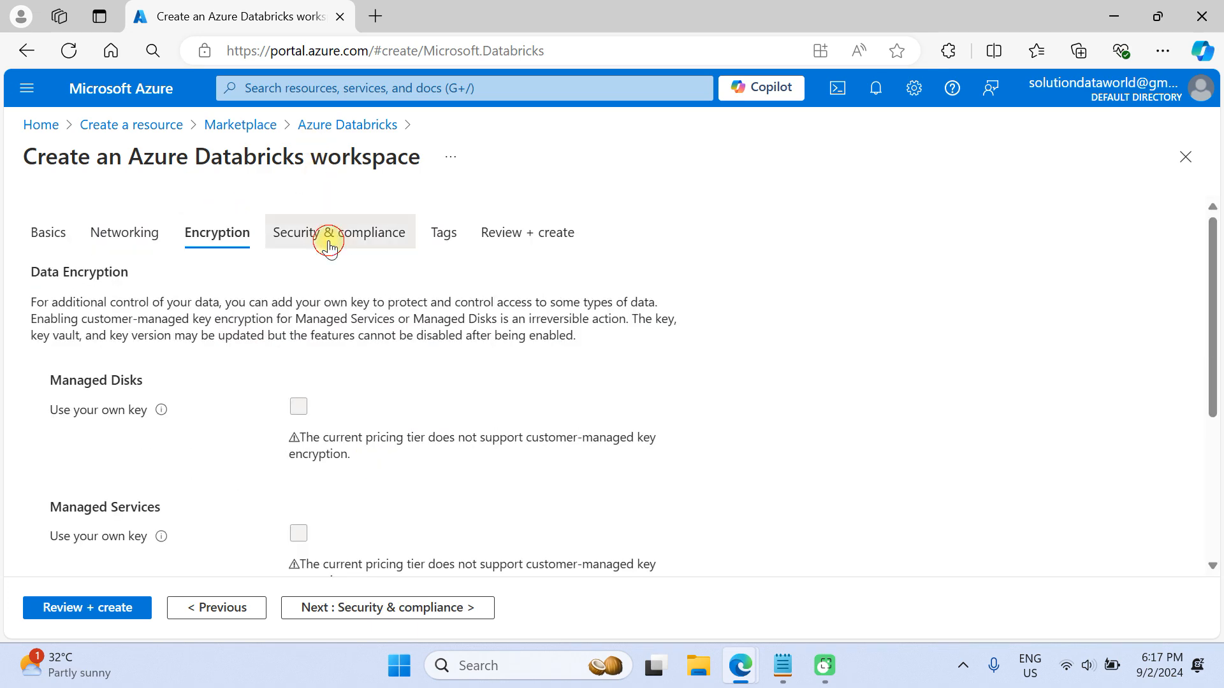
left_click(328, 241)
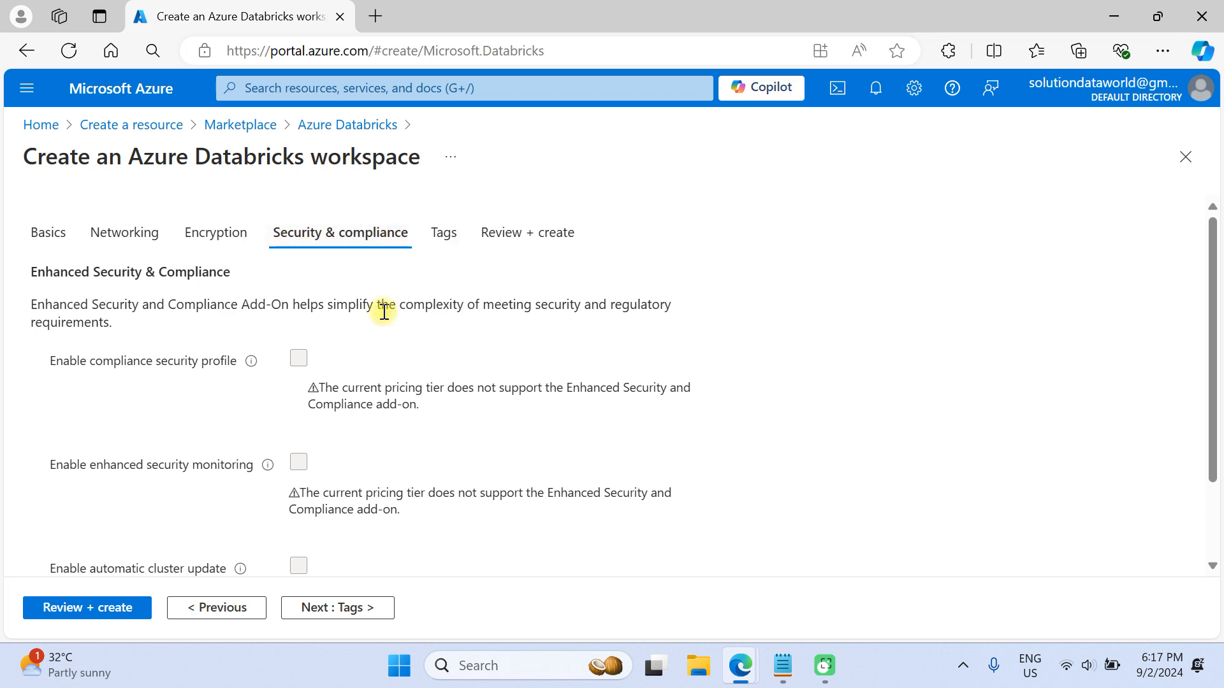
scroll(385, 498, "down", 3)
scroll(436, 332, "up", 3)
left_click(445, 251)
left_click(61, 310)
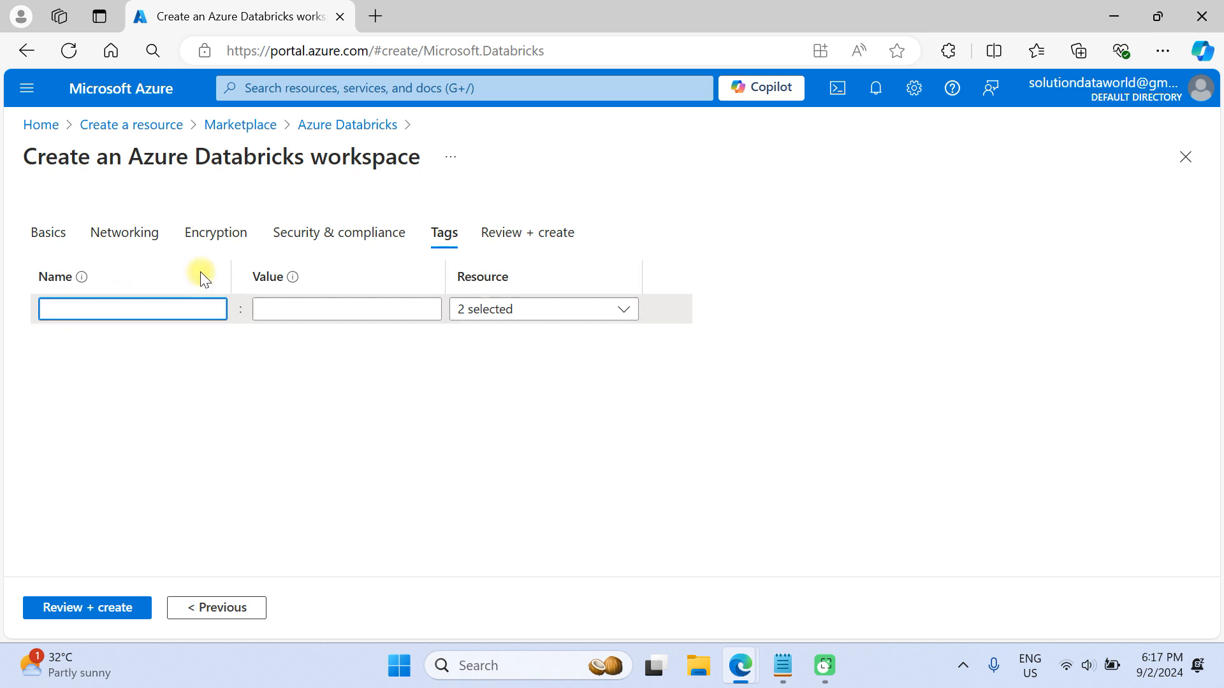
- Review the summary of the workspace configuration and submit the databricks-ws deployment
left_click(526, 236)
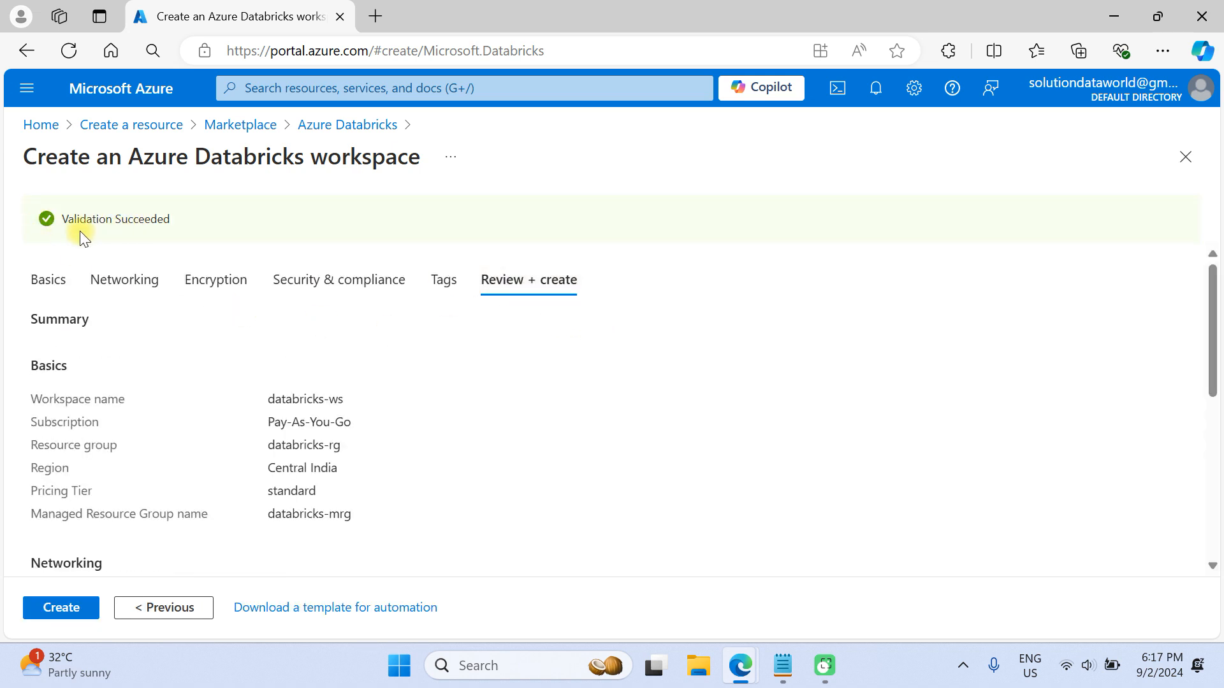
scroll(255, 408, "down", 4)
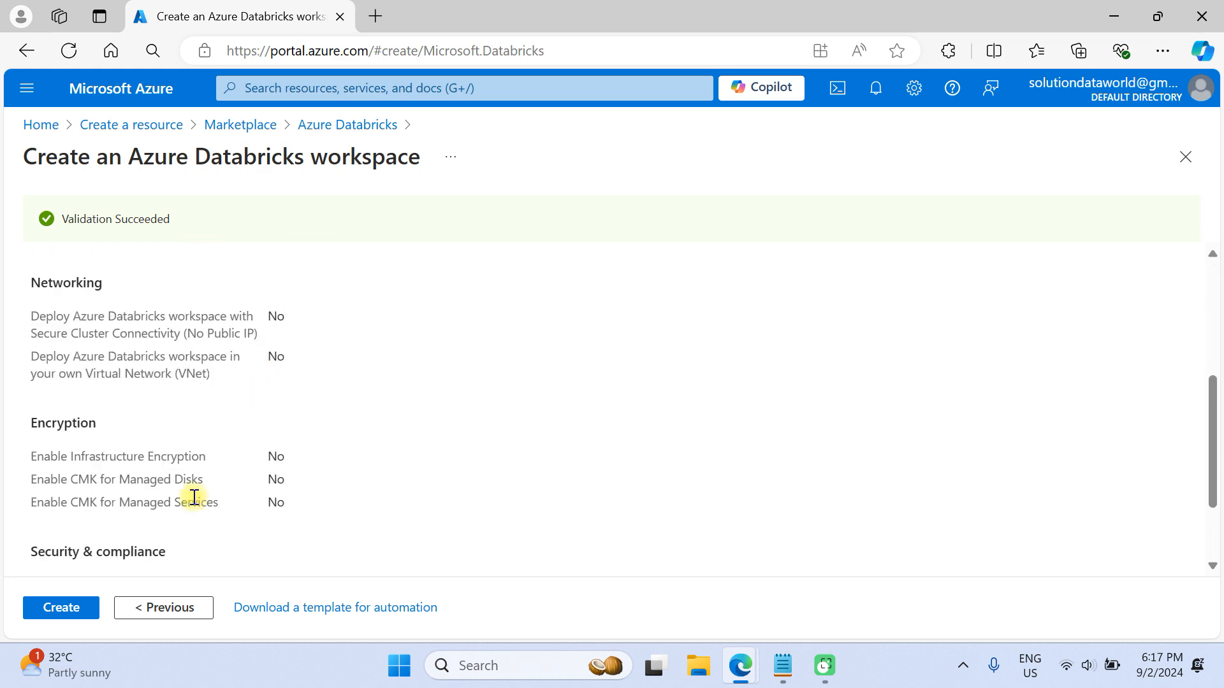
left_click(53, 609)
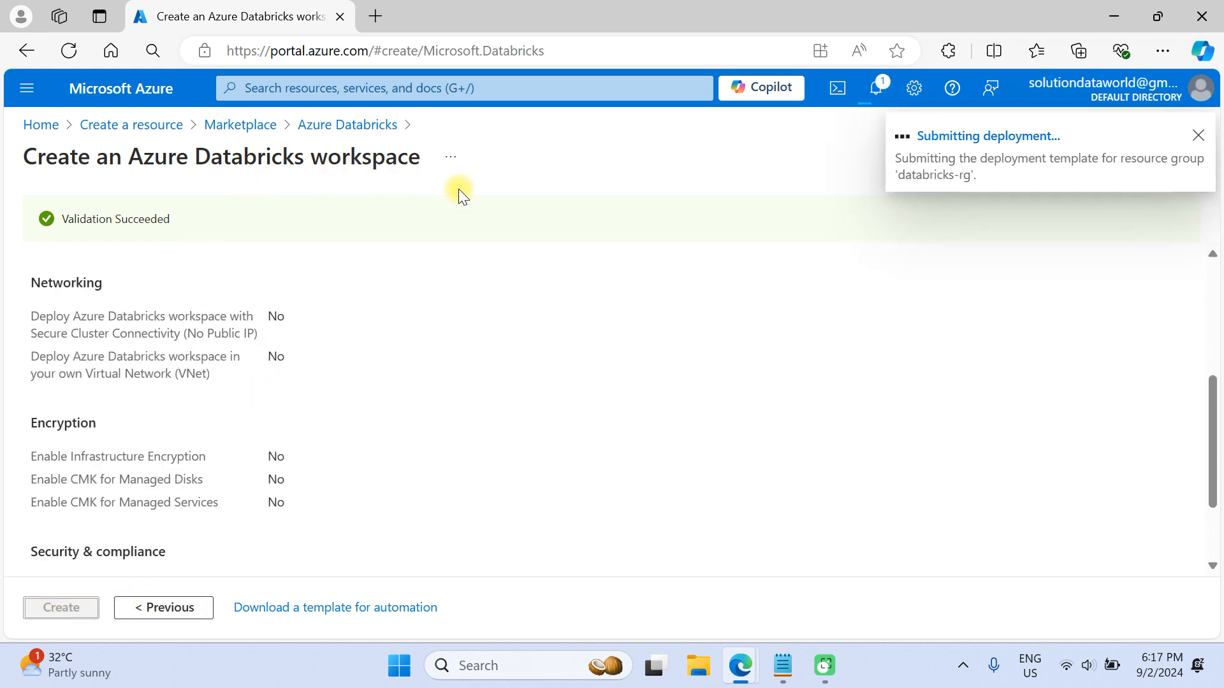
left_click(974, 138)
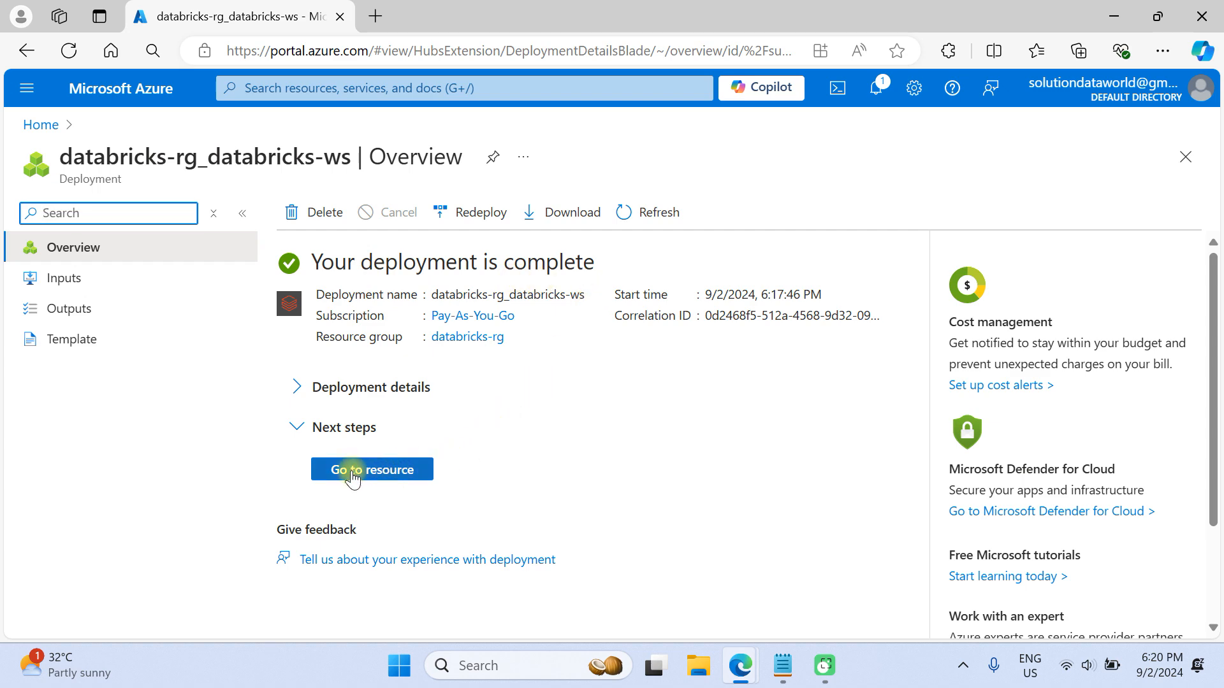
- Launch the Databricks workspace from the deployed databricks-ws resource and open its all-purpose compute page
left_click(349, 477)
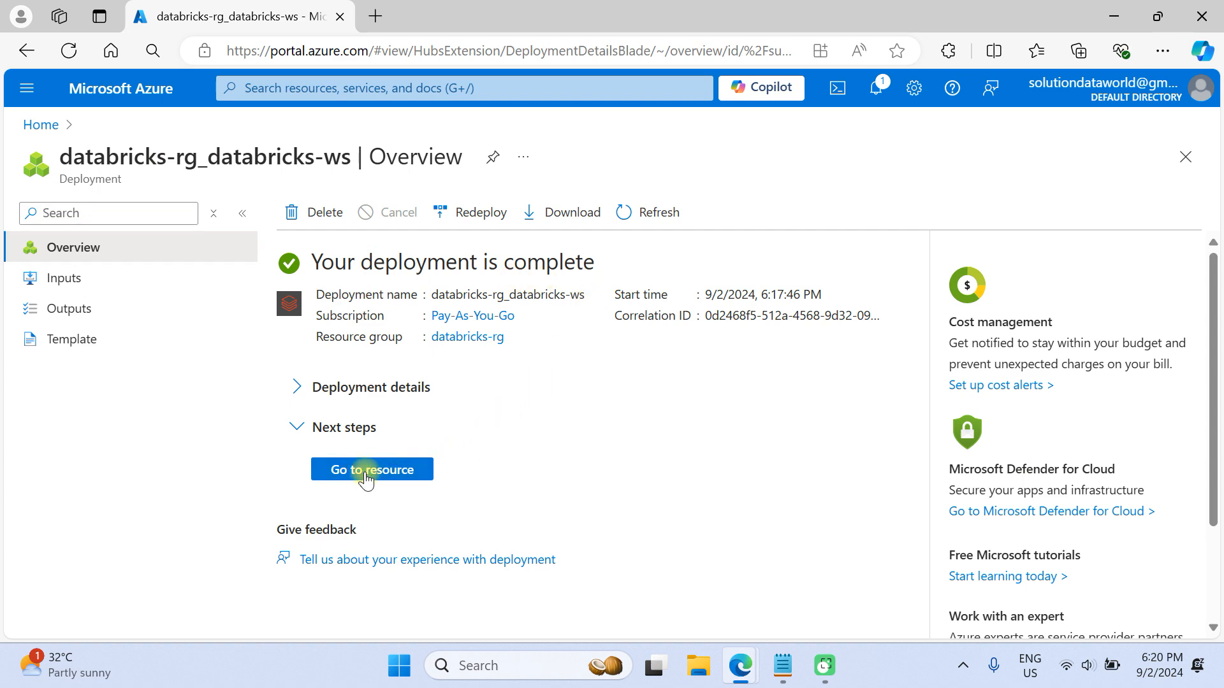
scroll(574, 453, "down", 4)
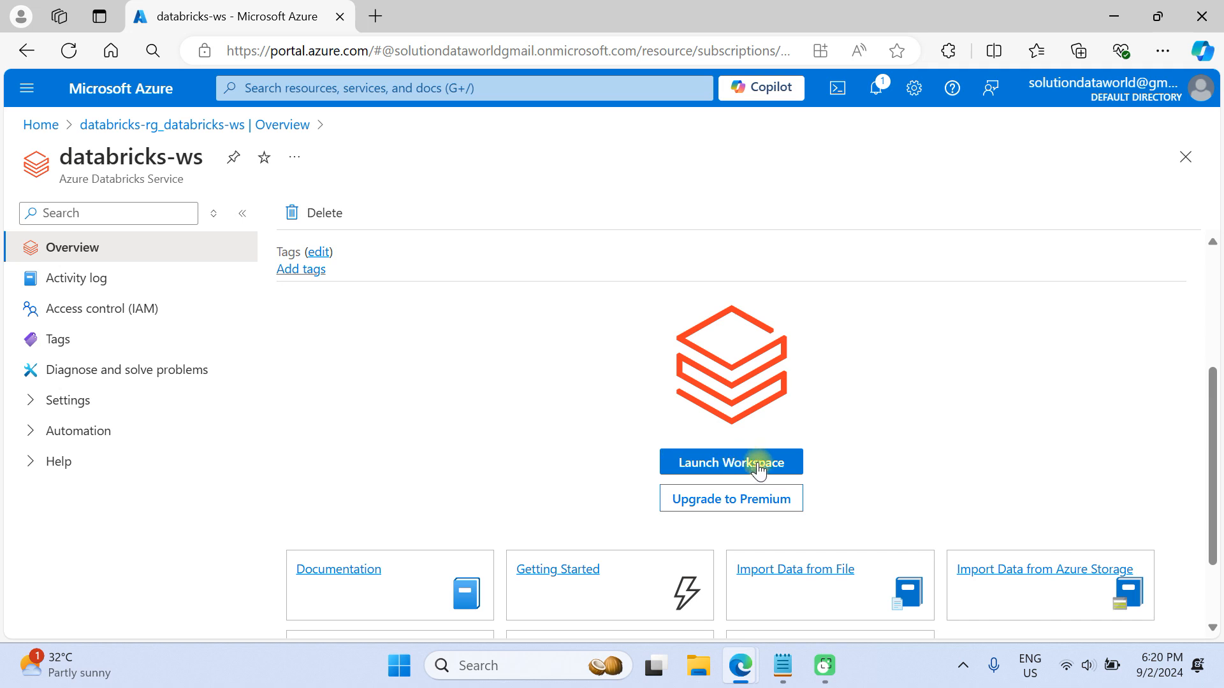
left_click(765, 465)
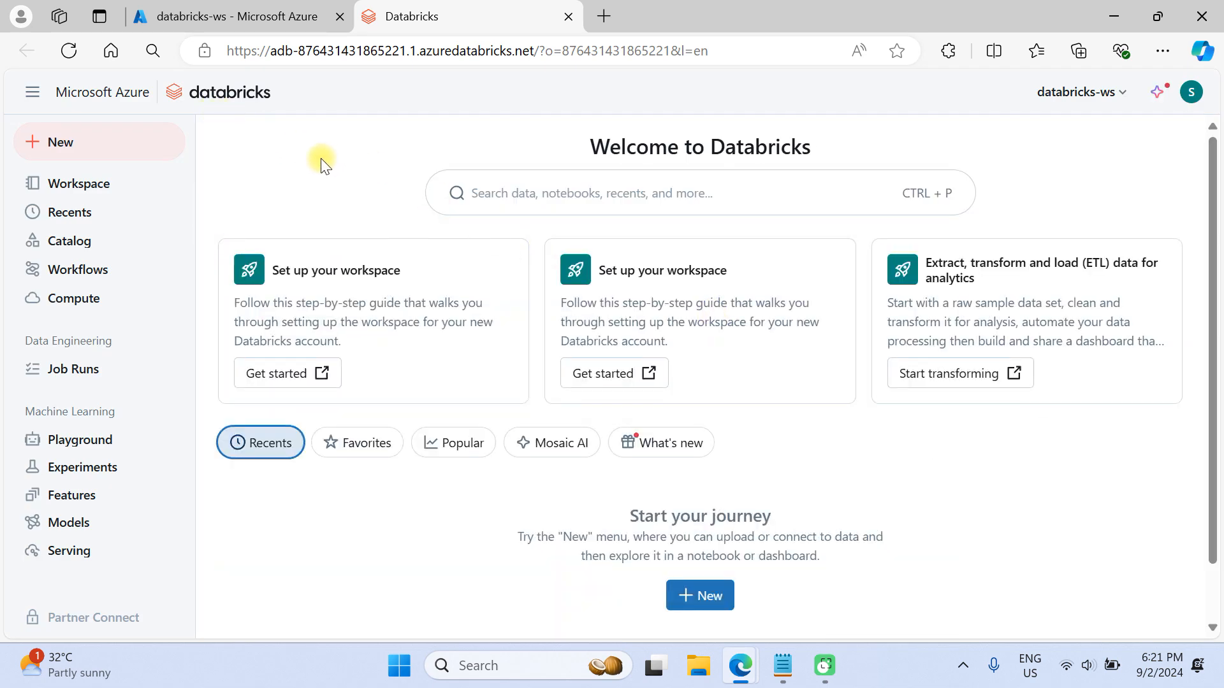
left_click(102, 298)
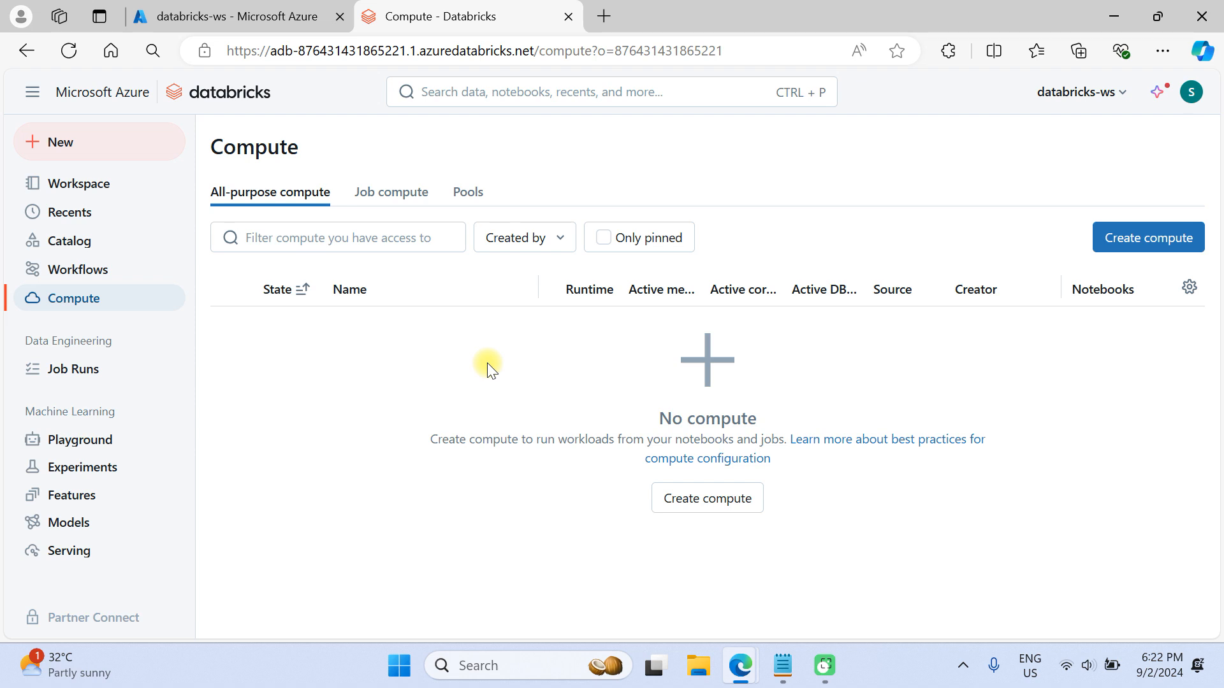